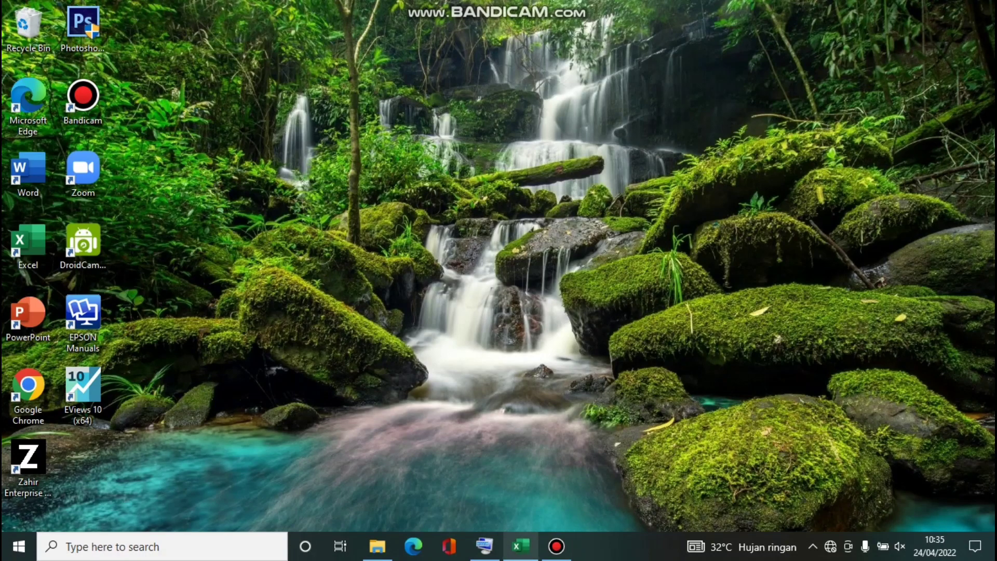
# Switch to the Excel workbook and examine the X1, X2, X3 and Y data on the All Variabel sheet down to the last company.
pyautogui.click(521, 546)
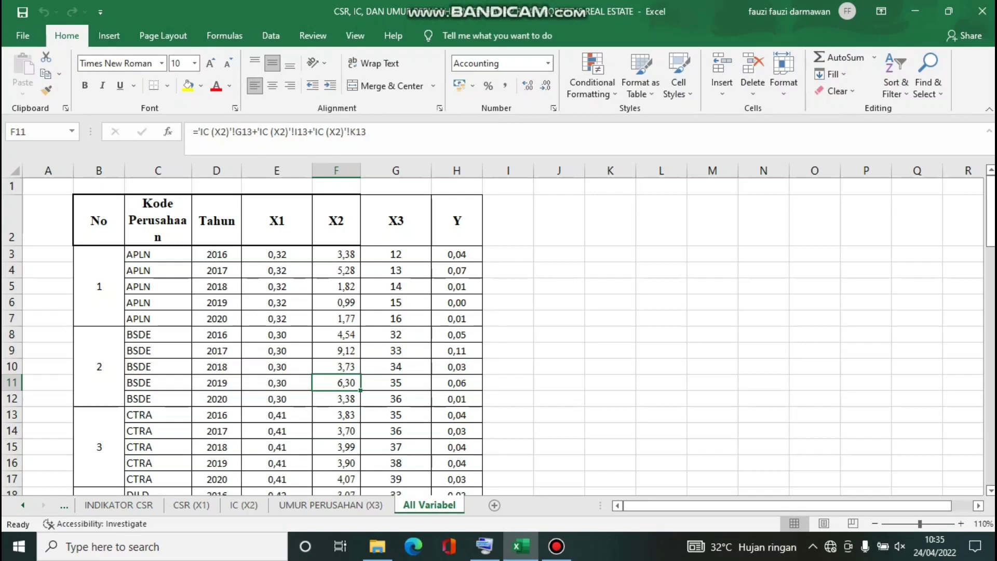
pyautogui.click(277, 220)
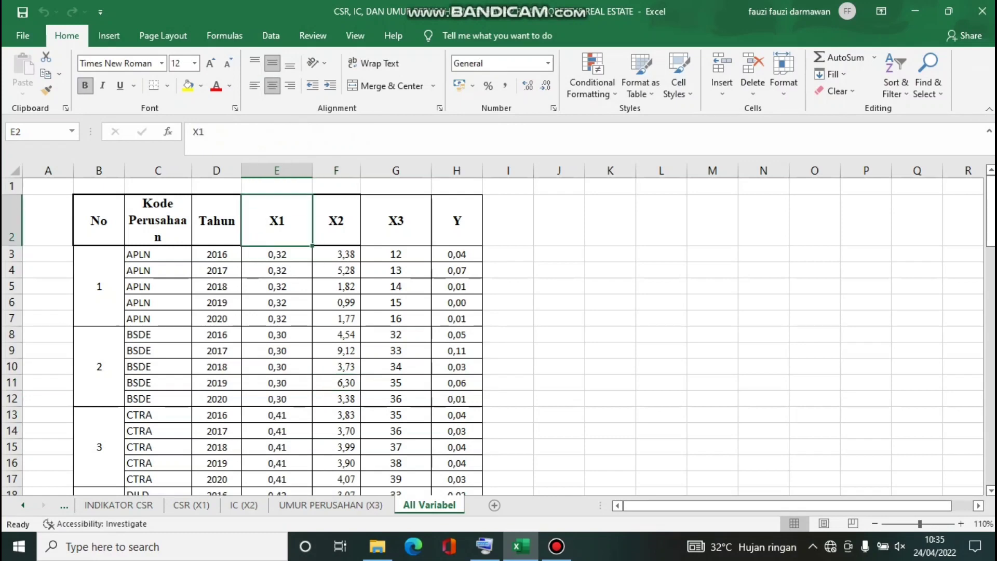
pyautogui.click(457, 221)
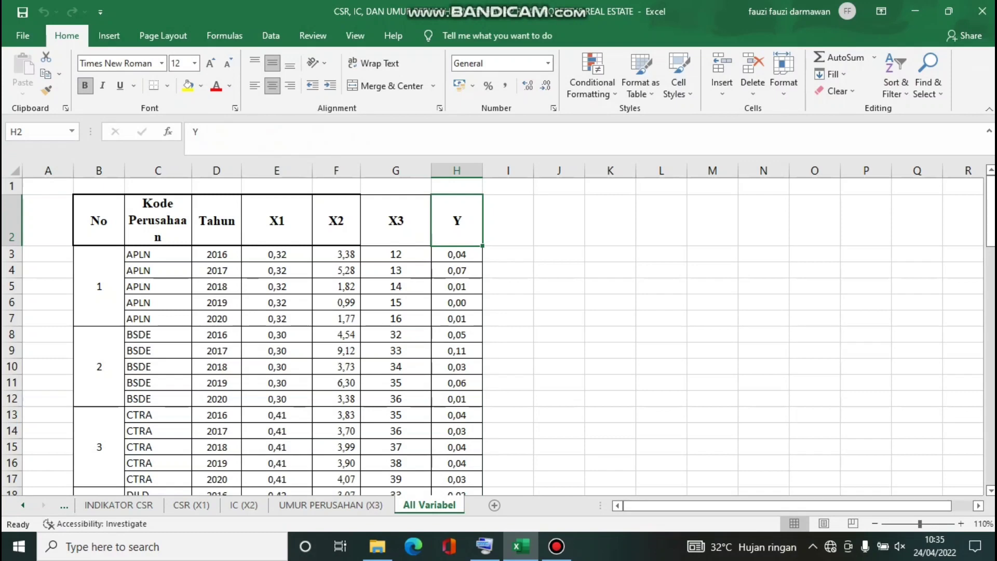
pyautogui.click(457, 255)
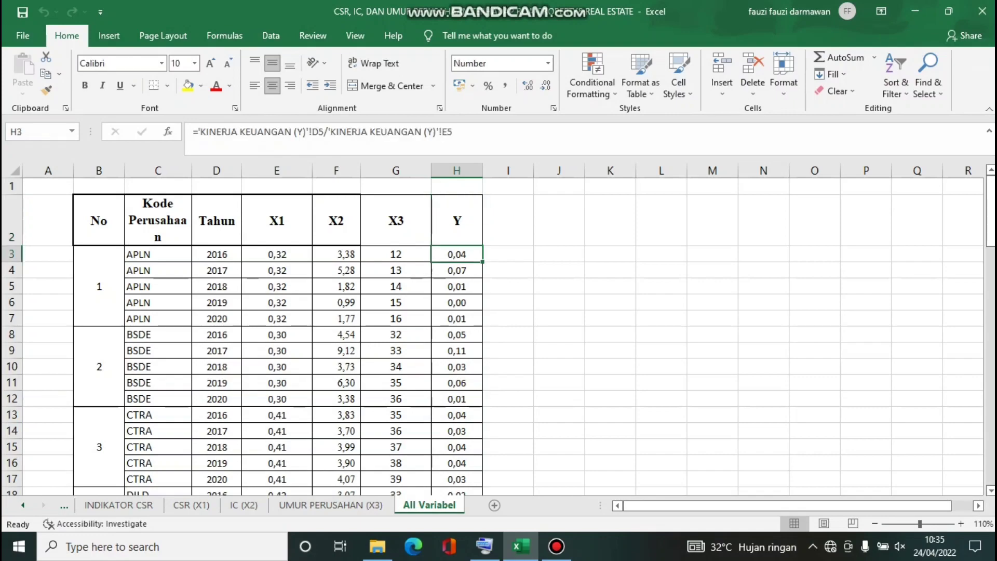
pyautogui.press('Left')
pyautogui.press('Left')
pyautogui.press('Left')
pyautogui.press('Left')
pyautogui.press('Left')
pyautogui.press('Left')
pyautogui.press('Down')
pyautogui.press('Down')
pyautogui.press('Down')
pyautogui.press('Down')
pyautogui.press('Down')
pyautogui.press('Down')
pyautogui.press('Down')
pyautogui.press('Down')
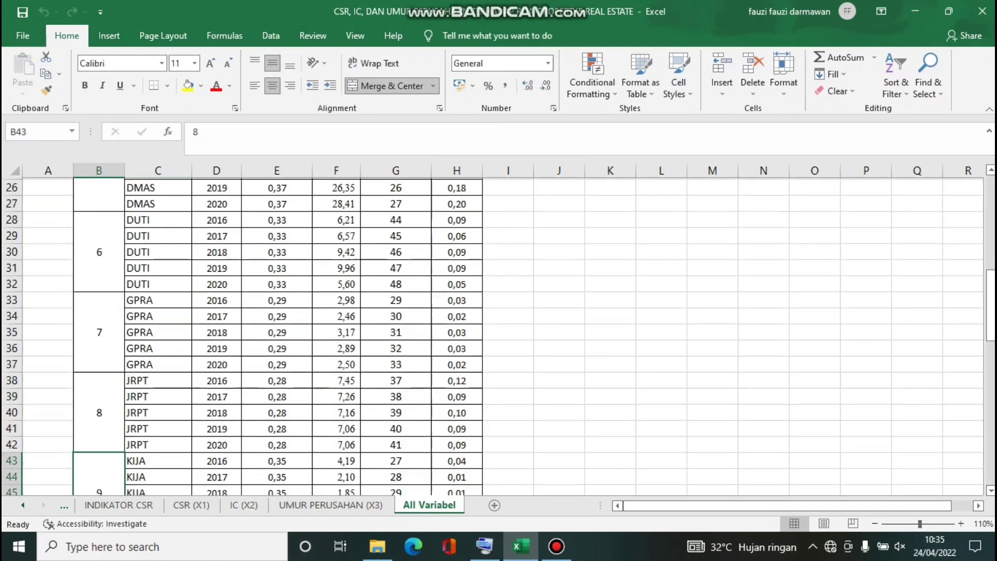
pyautogui.press('Down')
pyautogui.press('Down')
pyautogui.press('Down')
pyautogui.press('Down')
pyautogui.press('Down')
pyautogui.press('Down')
pyautogui.press('Down')
pyautogui.press('Down')
pyautogui.press('Down')
pyautogui.press('Down')
pyautogui.press('Down')
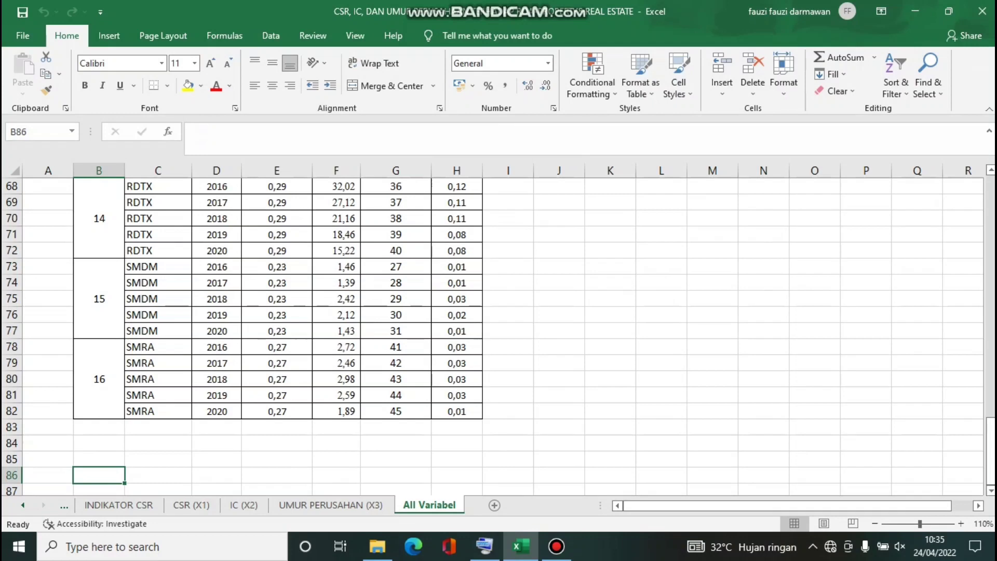
# Review the company codes on the All Variabel sheet from the last rows back up to the table header.
pyautogui.click(157, 331)
pyautogui.press('Up')
pyautogui.press('Up')
pyautogui.press('Up')
pyautogui.press('Up')
pyautogui.press('Up')
pyautogui.press('Up')
pyautogui.press('Up')
pyautogui.press('Up')
pyautogui.press('Up')
pyautogui.press('Up')
pyautogui.press('Up')
pyautogui.press('Up')
pyautogui.press('Up')
pyautogui.press('Up')
pyautogui.press('Up')
pyautogui.press('Up')
pyautogui.press('Up')
pyautogui.press('Up')
pyautogui.press('Up')
pyautogui.press('Up')
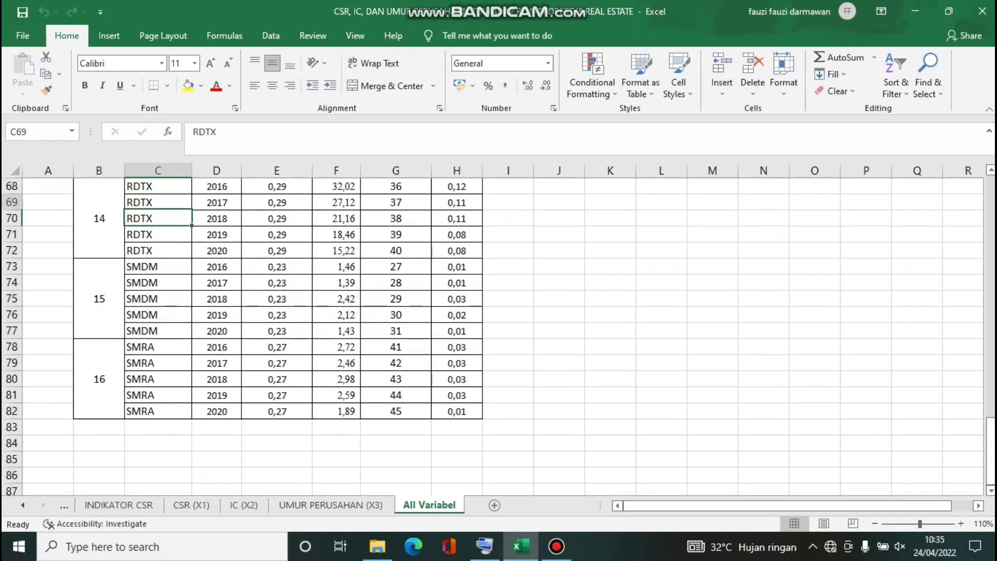
pyautogui.press('Up')
pyautogui.press('Up')
pyautogui.press('Up')
pyautogui.press('Up')
pyautogui.press('Up')
pyautogui.press('Up')
pyautogui.press('Up')
pyautogui.press('Up')
pyautogui.press('Up')
pyautogui.press('Up')
pyautogui.press('Up')
pyautogui.press('Up')
pyautogui.press('Up')
pyautogui.press('Up')
pyautogui.press('Up')
pyautogui.press('Up')
pyautogui.press('Up')
pyautogui.press('Up')
pyautogui.press('Up')
pyautogui.press('Up')
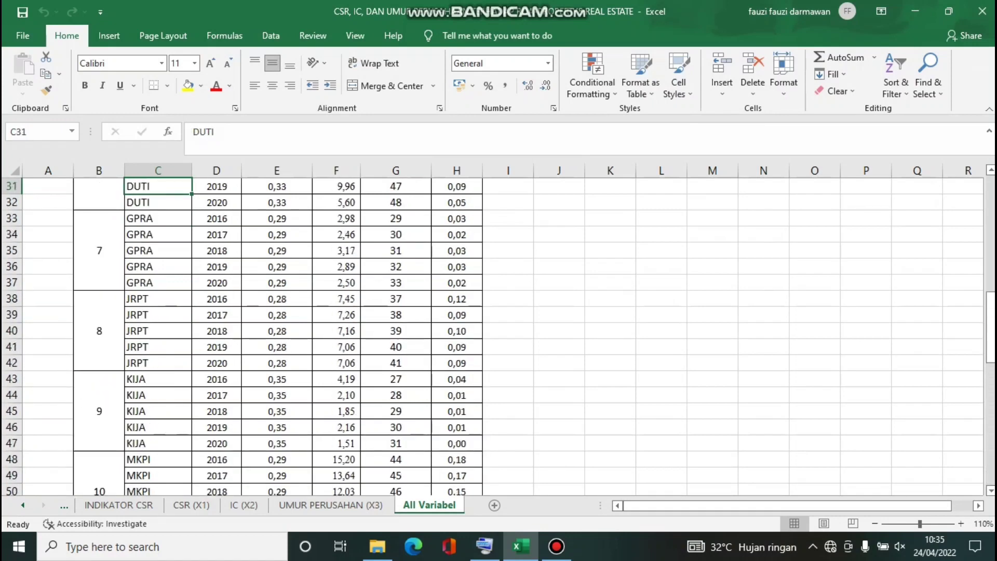
pyautogui.press('Up')
pyautogui.press('Up')
pyautogui.press('Up')
pyautogui.press('Up')
pyautogui.press('Up')
pyautogui.press('Up')
pyautogui.press('Up')
pyautogui.press('Up')
pyautogui.press('Up')
pyautogui.press('Up')
pyautogui.press('Up')
pyautogui.press('Up')
pyautogui.press('Up')
pyautogui.press('Up')
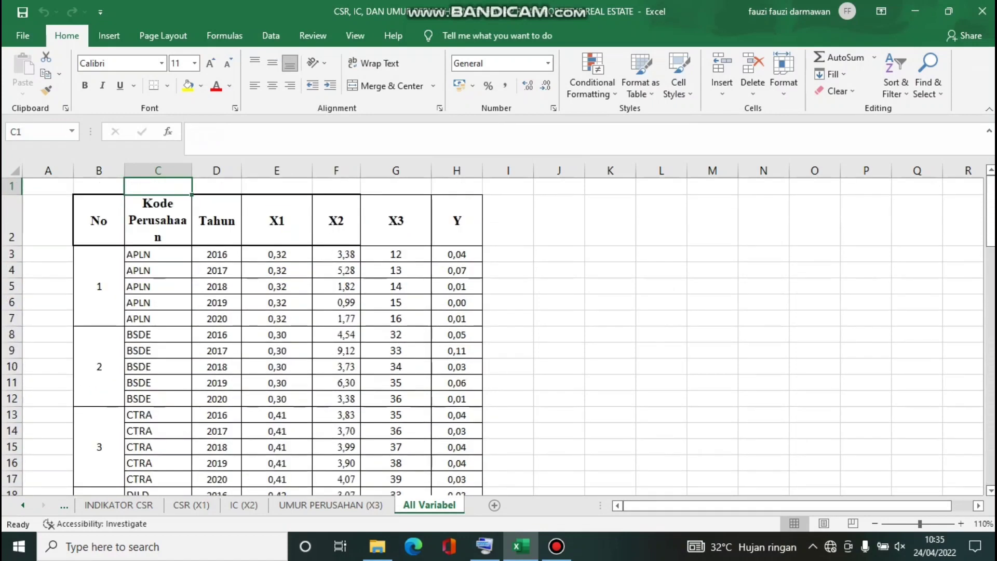
pyautogui.click(508, 302)
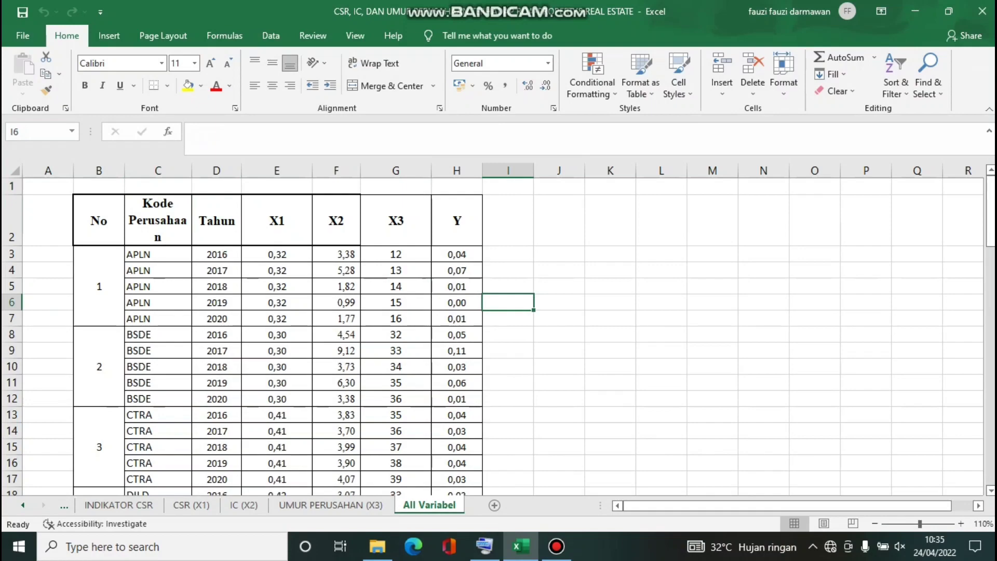
# Minimize the Excel workbook, launch EViews 10 and dismiss its welcome screen.
pyautogui.click(915, 11)
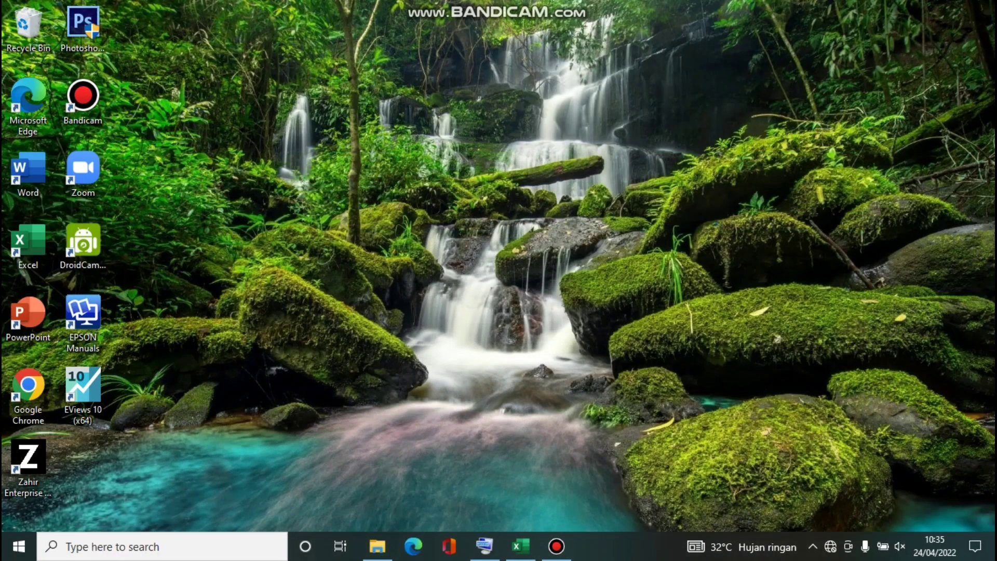
pyautogui.doubleClick(83, 389)
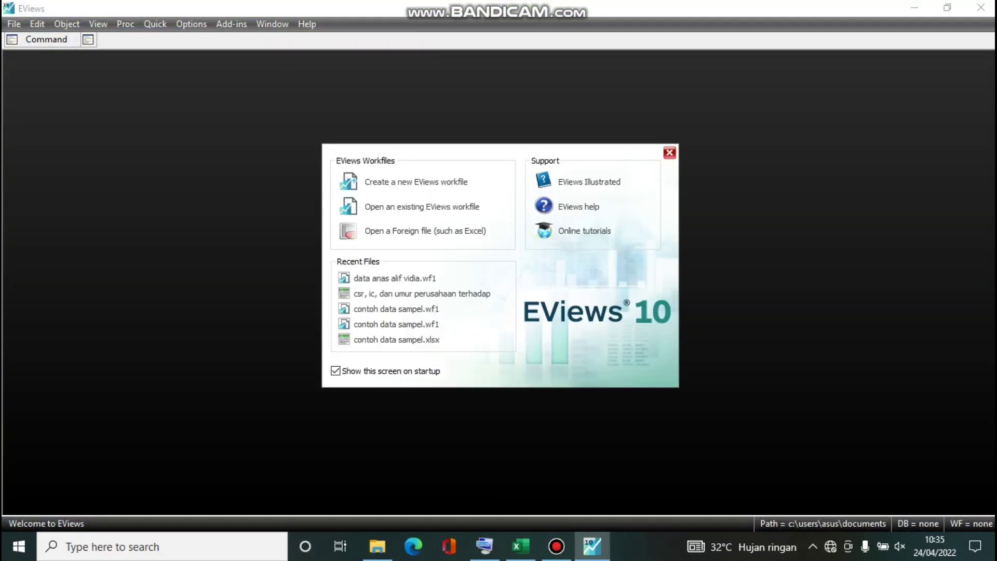
pyautogui.click(669, 153)
# Import the Excel file beginning "CSR, IC, DAN UMUR PERUSAHAAN" from the MATERI YOUTUBE folder on drive D.
pyautogui.click(14, 24)
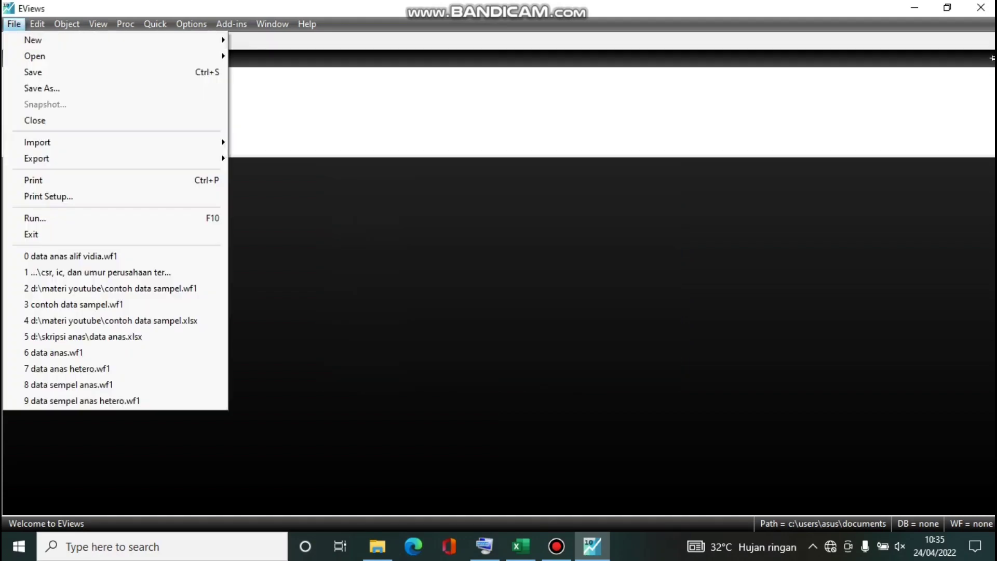
pyautogui.moveTo(37, 142)
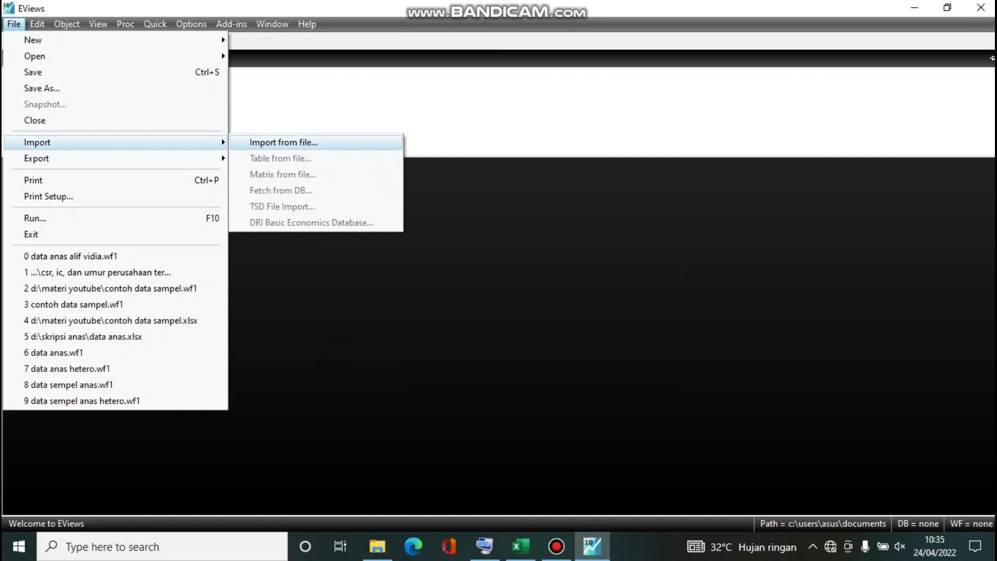
pyautogui.click(283, 142)
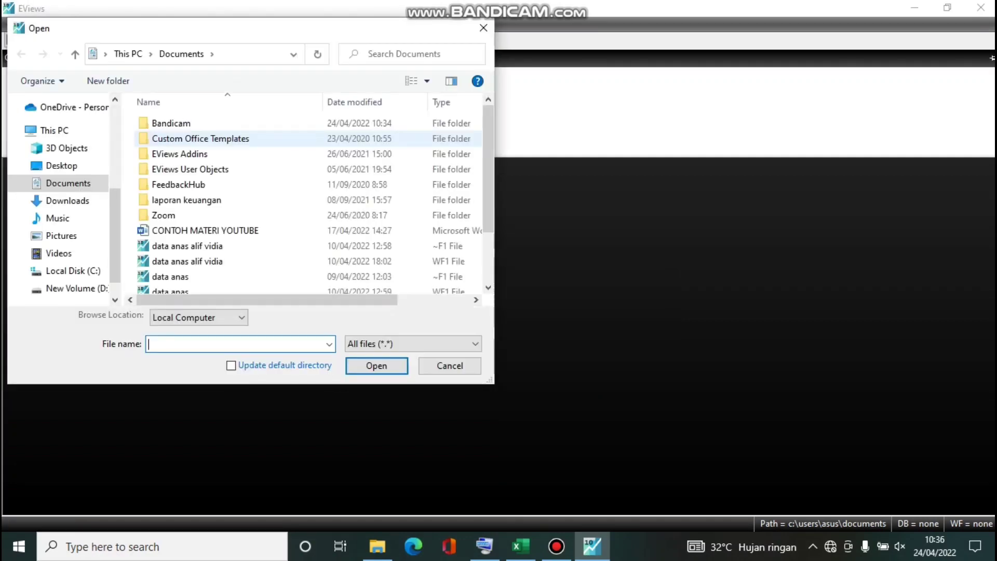
pyautogui.click(76, 288)
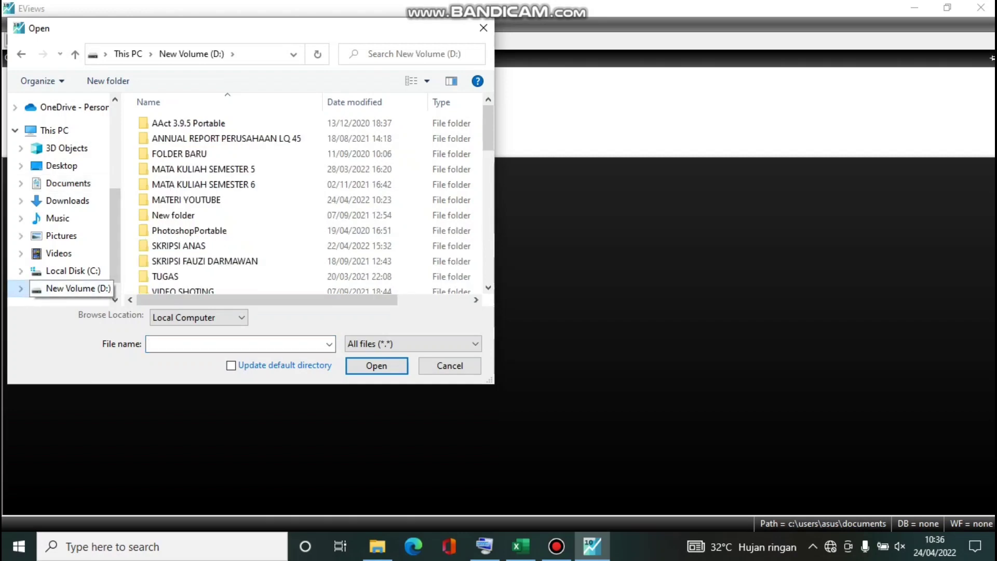
pyautogui.doubleClick(186, 200)
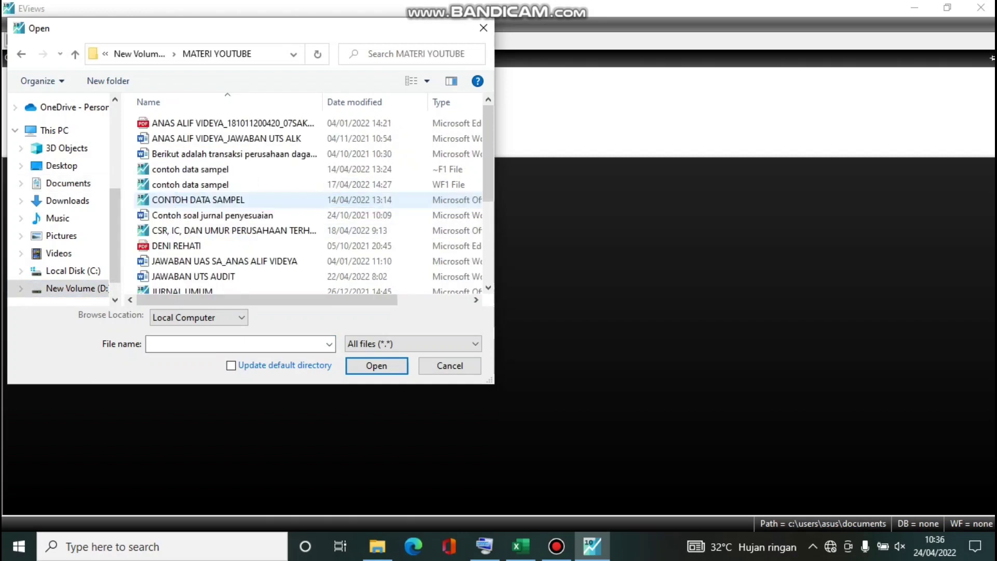
pyautogui.click(233, 230)
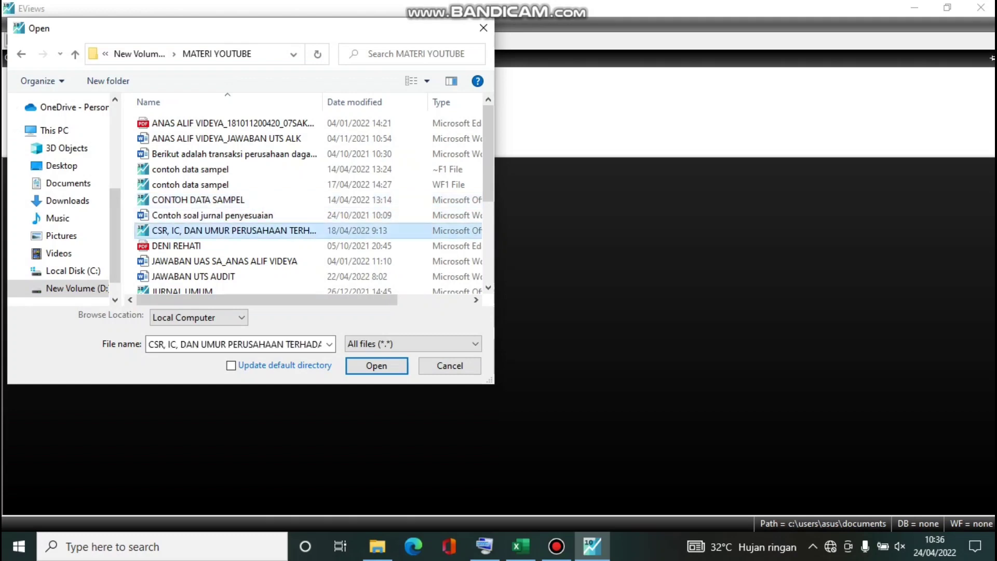
pyautogui.click(377, 366)
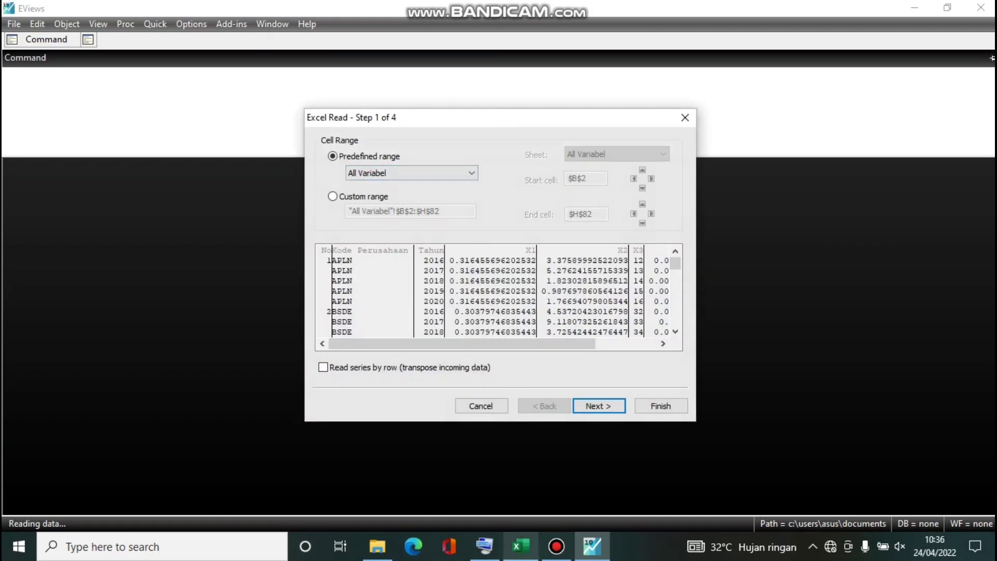
# Check the source sheet in Excel and finish importing All Variabel as a new dated-panel workfile in EViews, without linking to the external source.
pyautogui.click(521, 546)
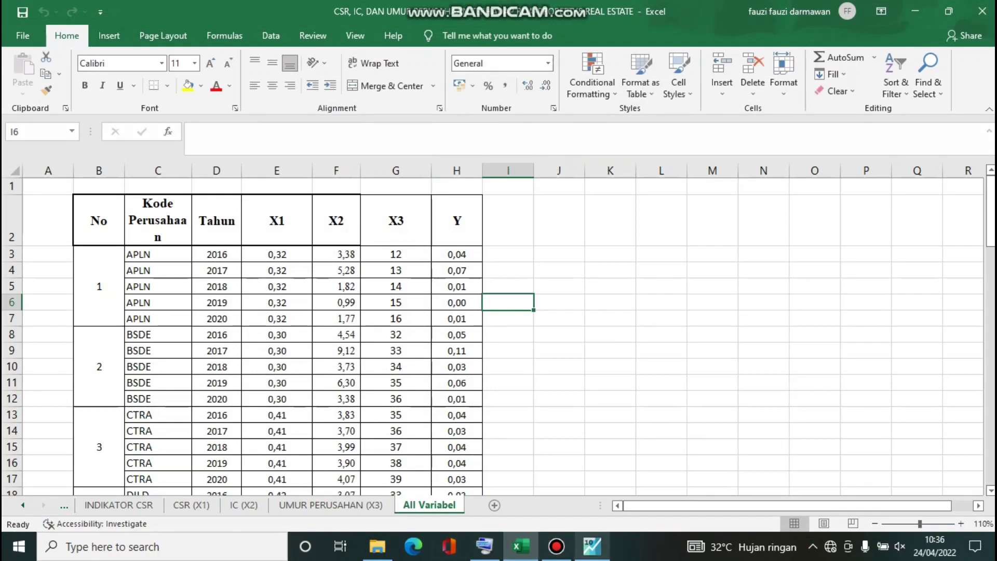
pyautogui.click(592, 546)
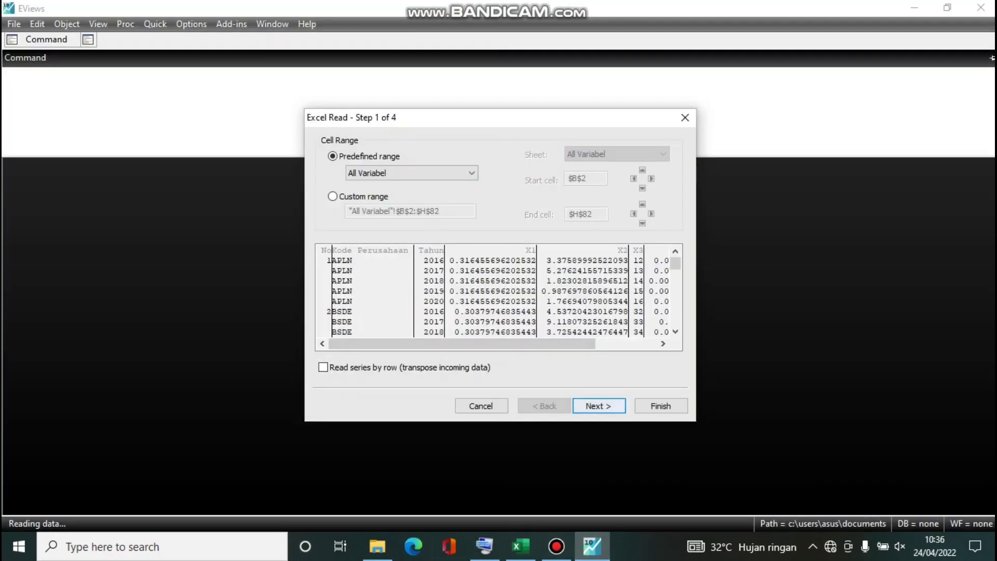
pyautogui.press('Return')
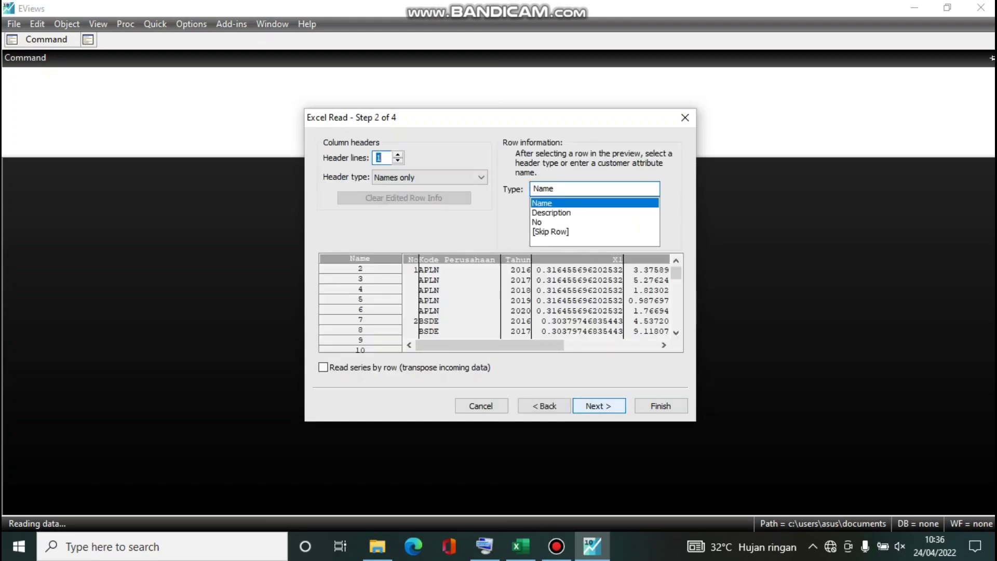
pyautogui.press('Return')
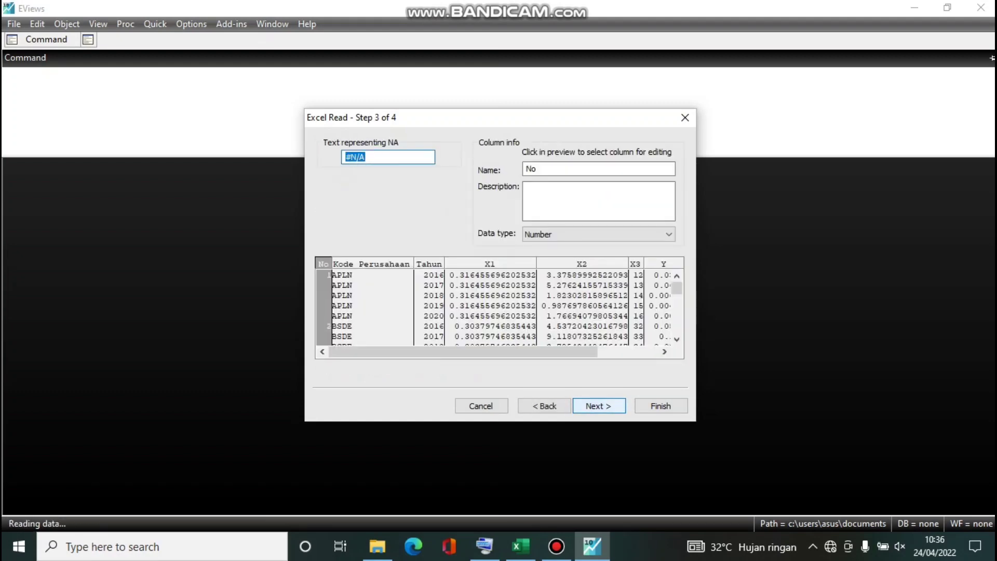
pyautogui.press('Return')
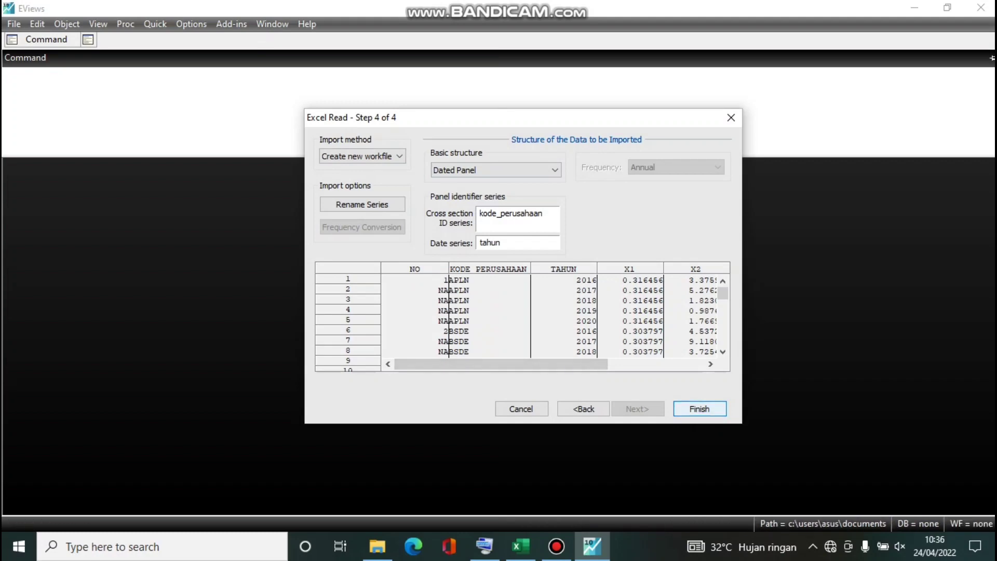
pyautogui.press('Return')
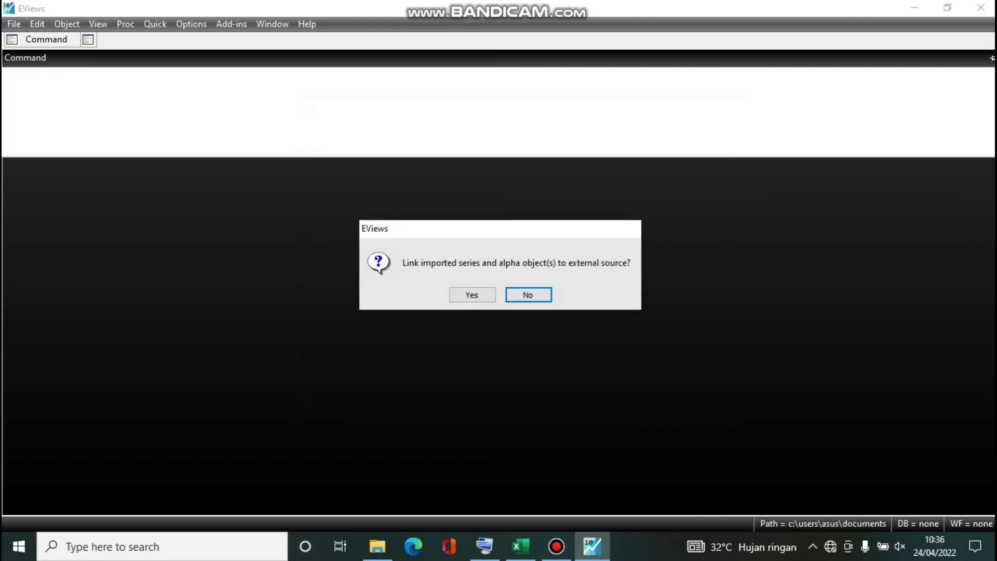
pyautogui.press('Return')
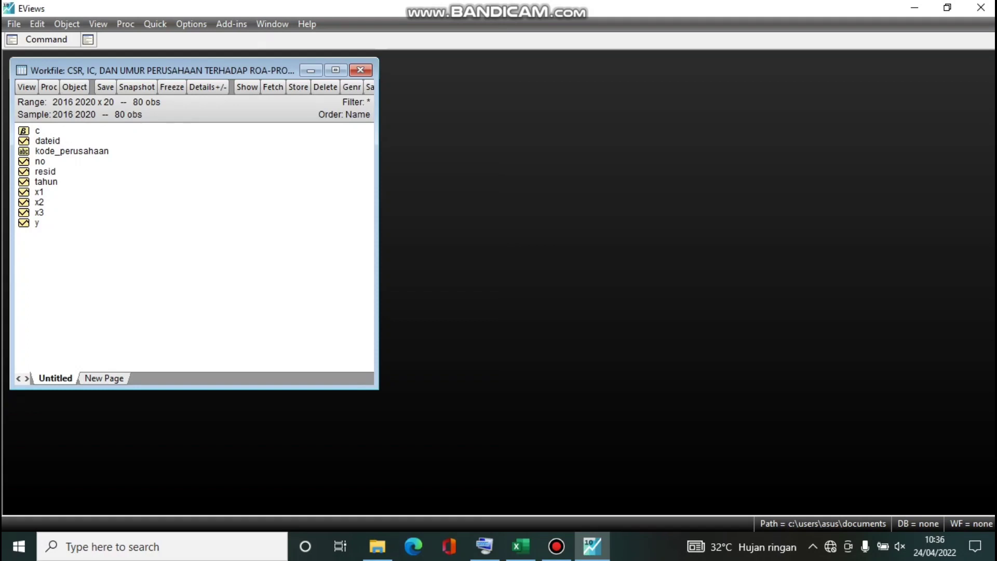
# Estimate the least squares equation "y c x1 x2 x3" for 2016 2020 with no cross-section or period effects.
pyautogui.moveTo(207, 70); pyautogui.dragTo(217, 81)
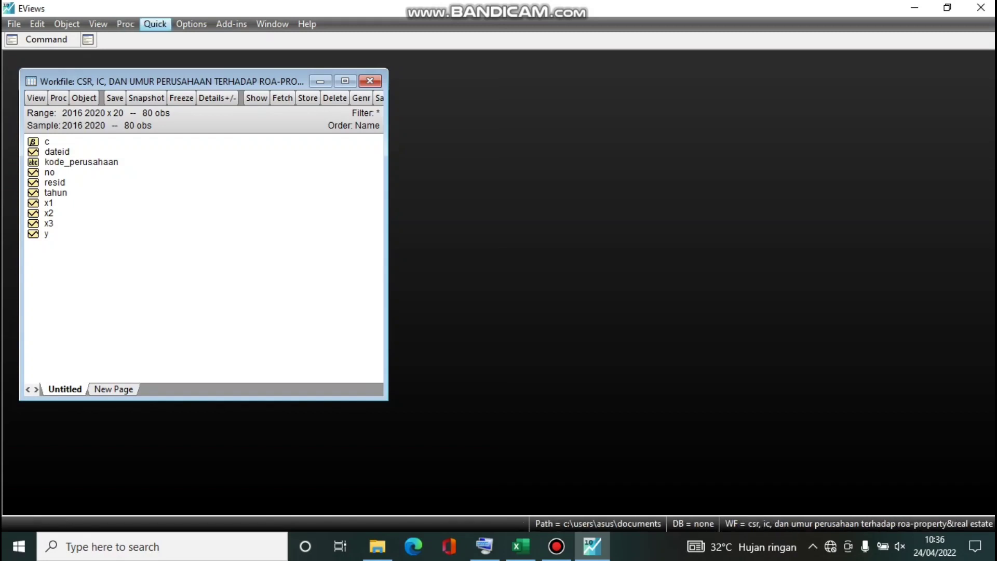
pyautogui.click(155, 24)
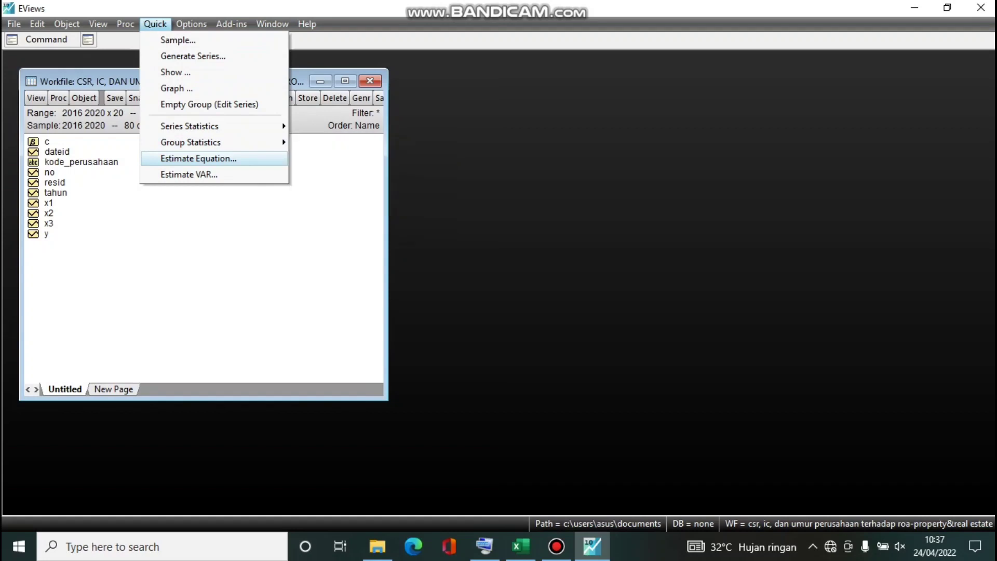
pyautogui.press('Return')
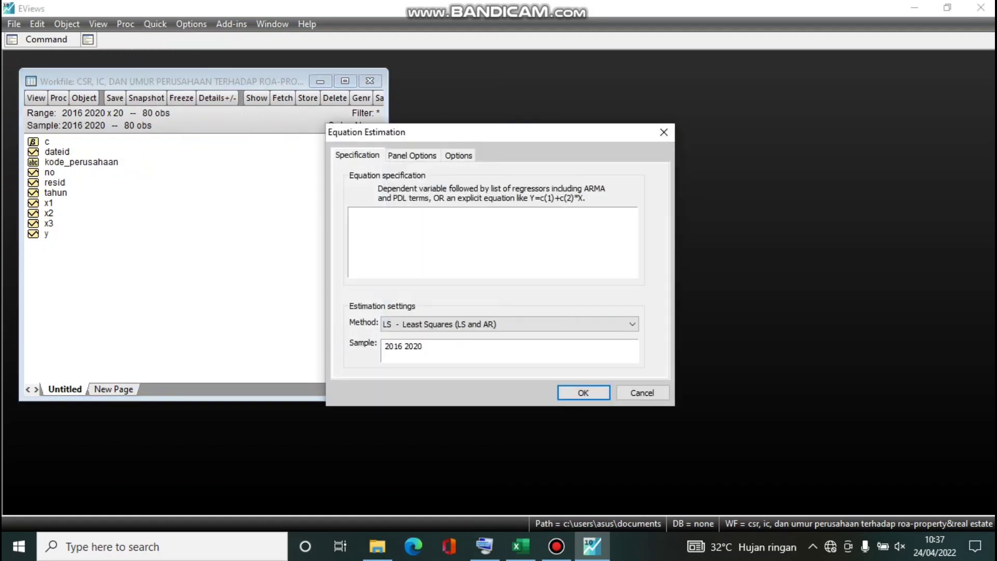
pyautogui.write('y c x1 x2 x3')
pyautogui.click(412, 156)
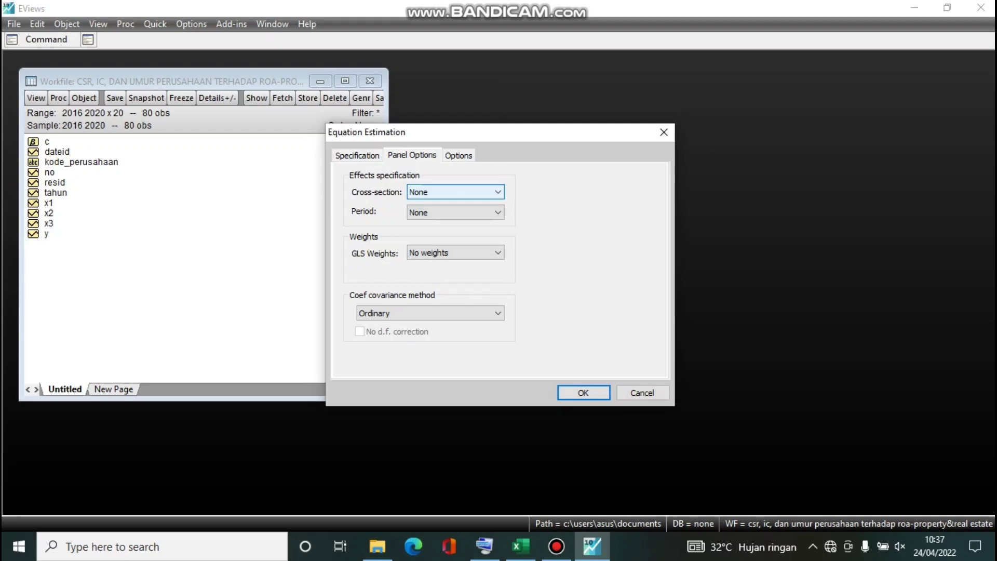
pyautogui.click(583, 393)
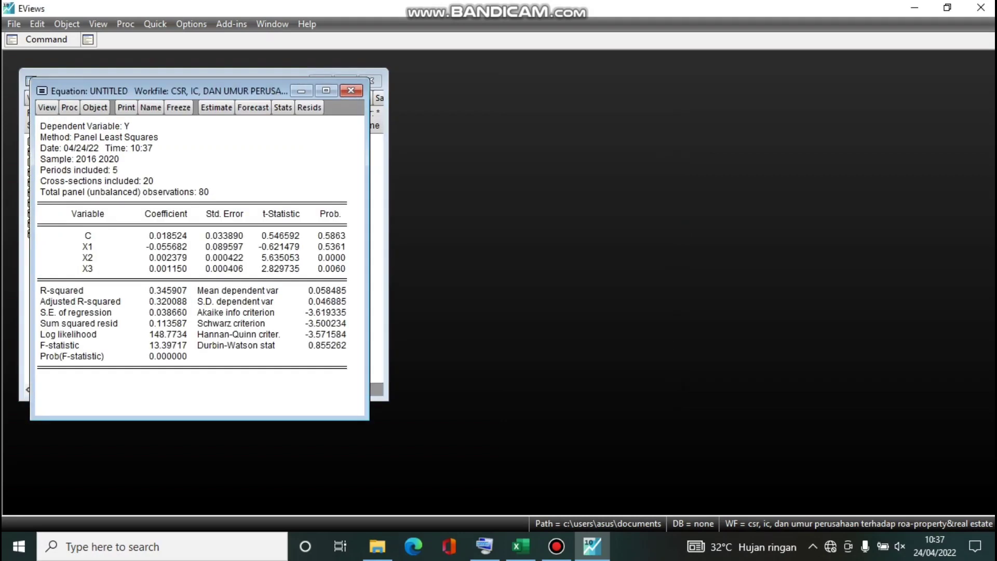
# Place the equation window beside the workfile, widen it, and name the equation cem.
pyautogui.moveTo(156, 91); pyautogui.dragTo(512, 76)
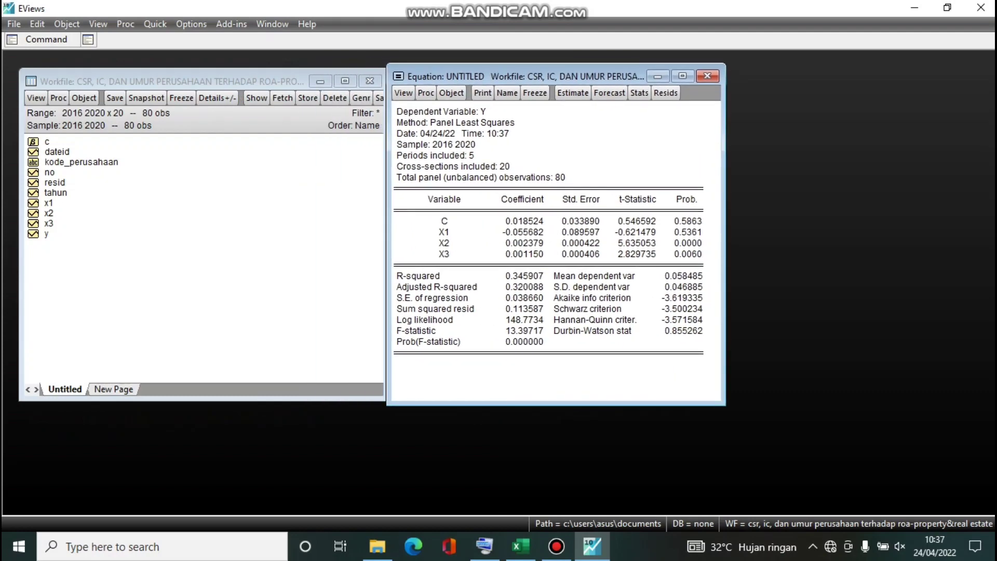
pyautogui.moveTo(724, 233); pyautogui.dragTo(800, 233)
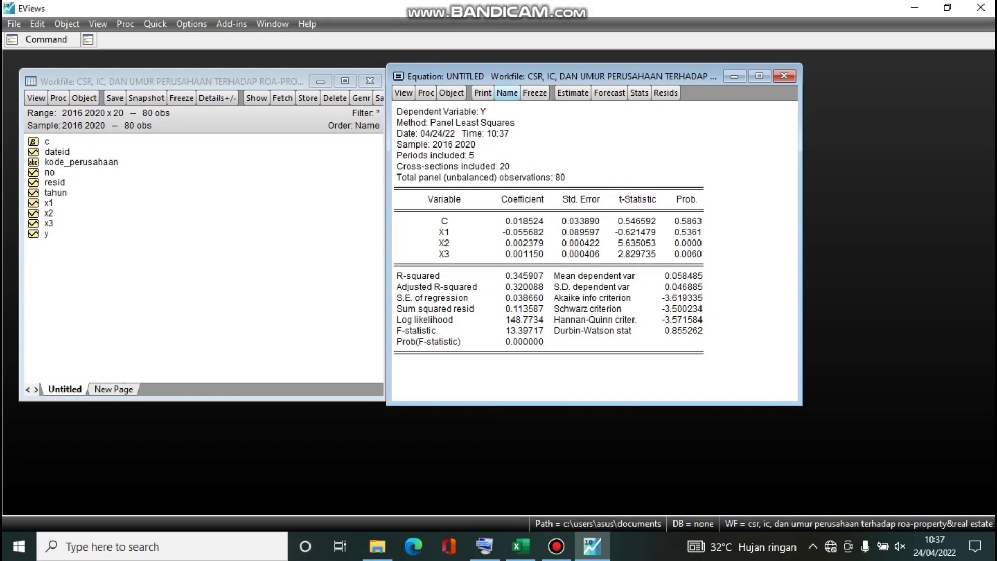
pyautogui.click(508, 92)
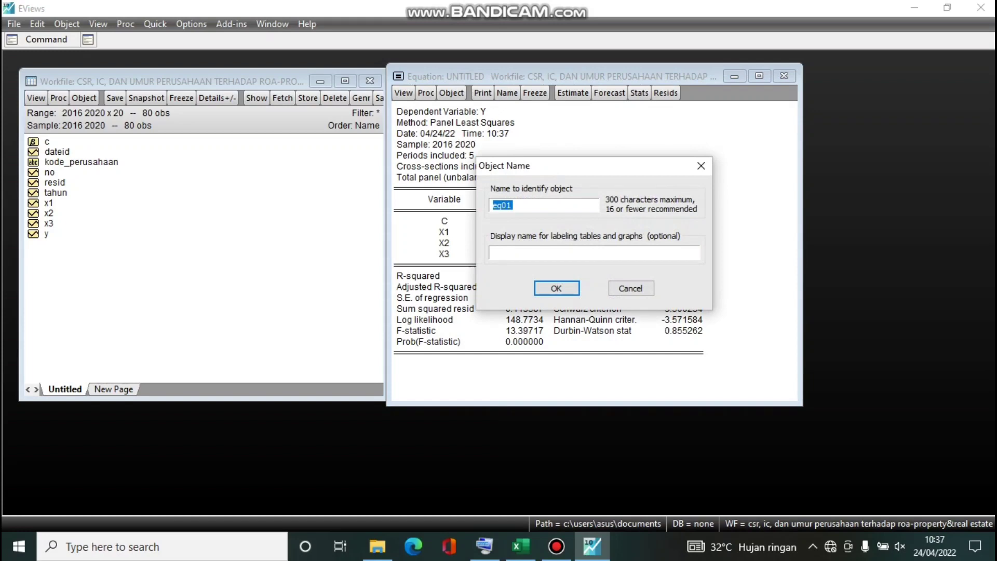
pyautogui.write('cem')
pyautogui.press('Return')
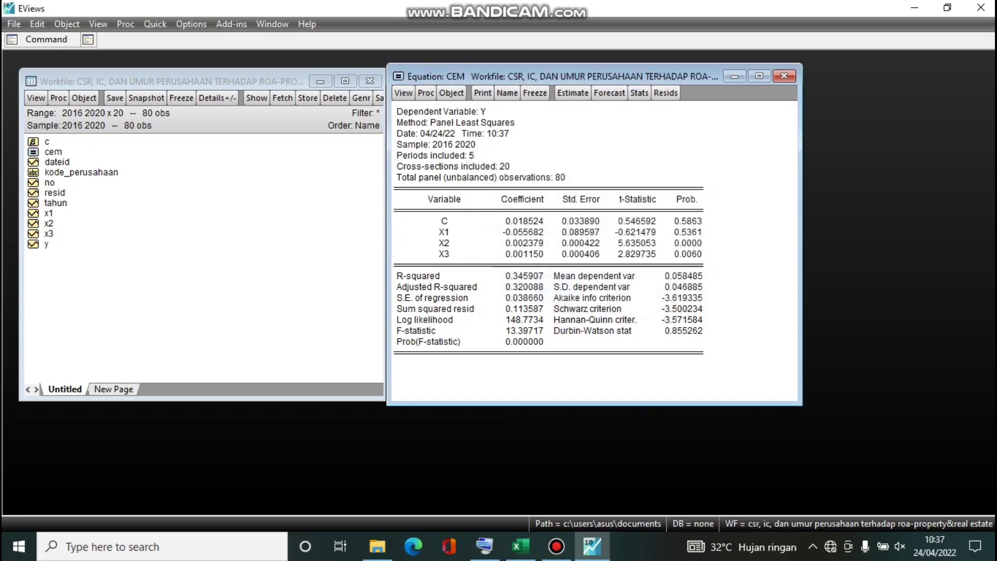
# Close the cem equation and try to estimate "y c x1 x2 x3" by least squares for 2016 2020 with fixed cross-section and no period effects.
pyautogui.click(784, 76)
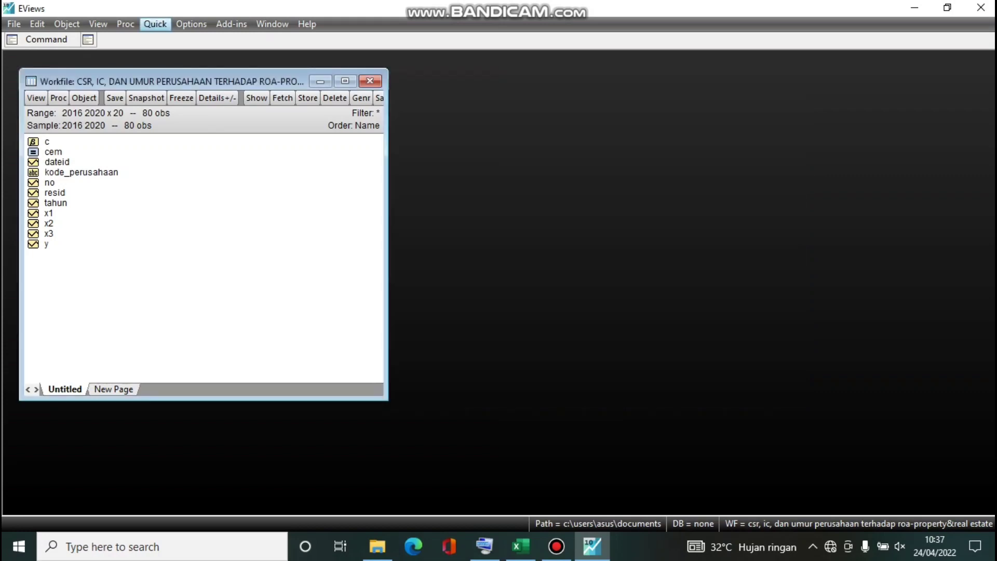
pyautogui.click(155, 24)
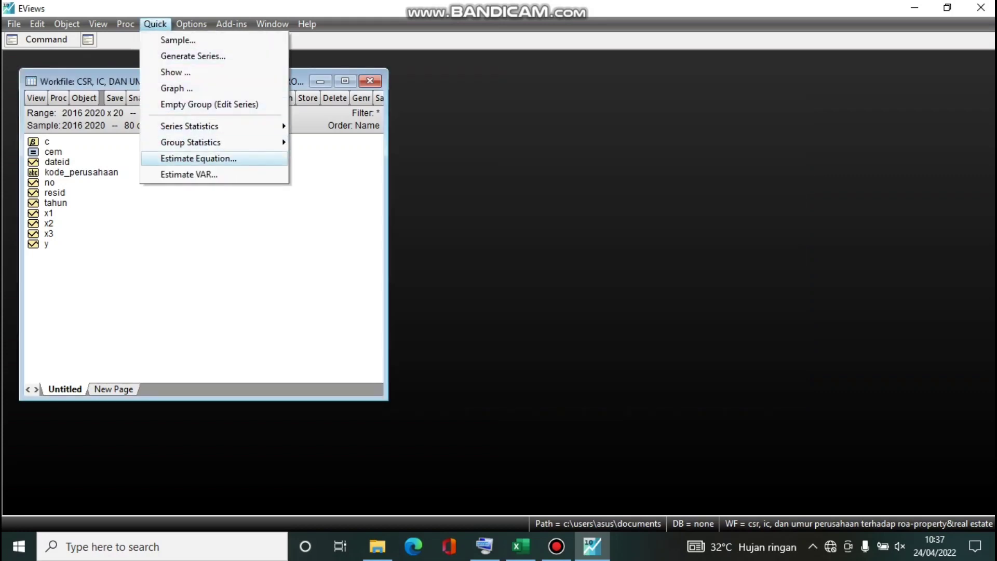
pyautogui.press('Return')
pyautogui.write('y ')
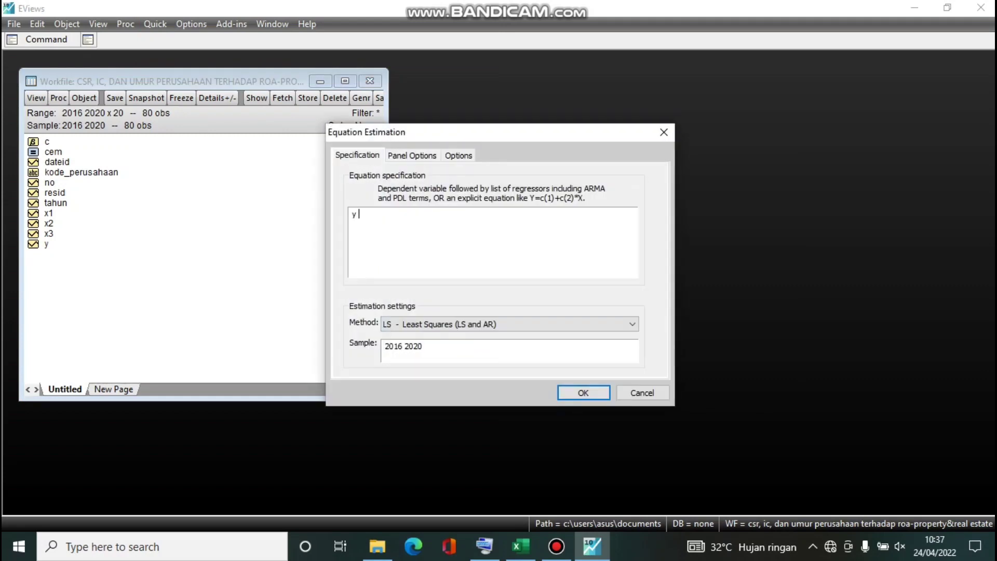
pyautogui.write('c x1 x2 x3')
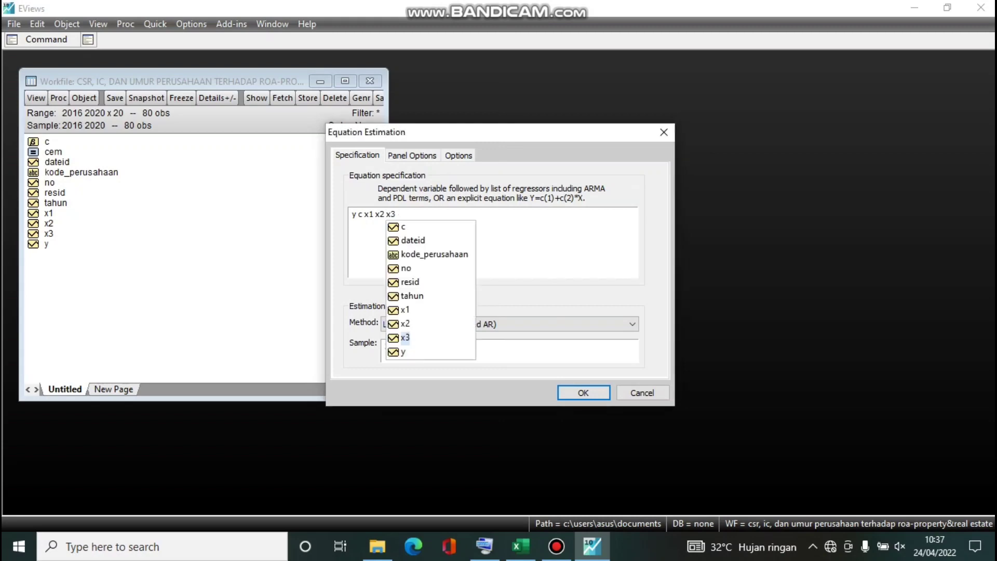
pyautogui.click(412, 155)
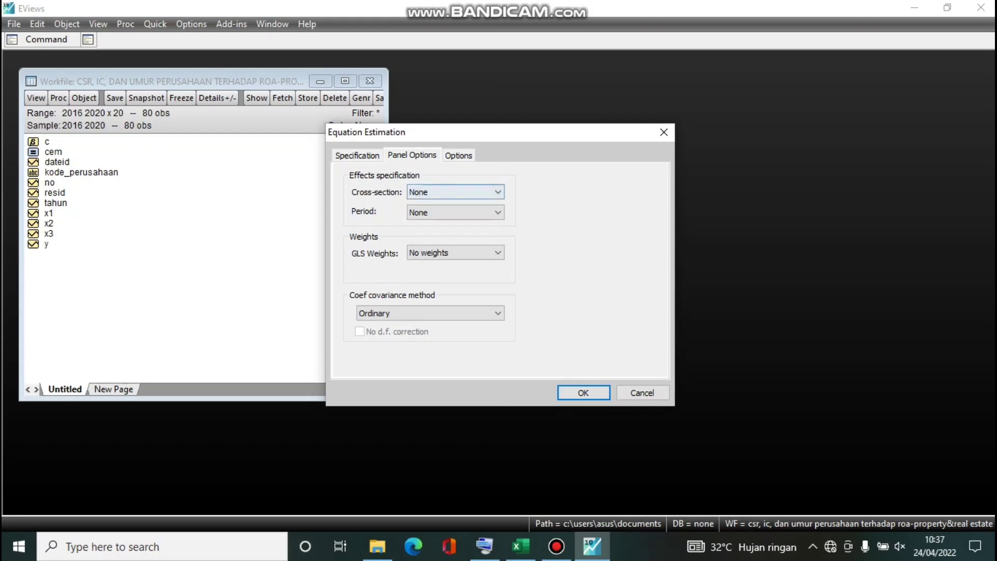
pyautogui.click(455, 192)
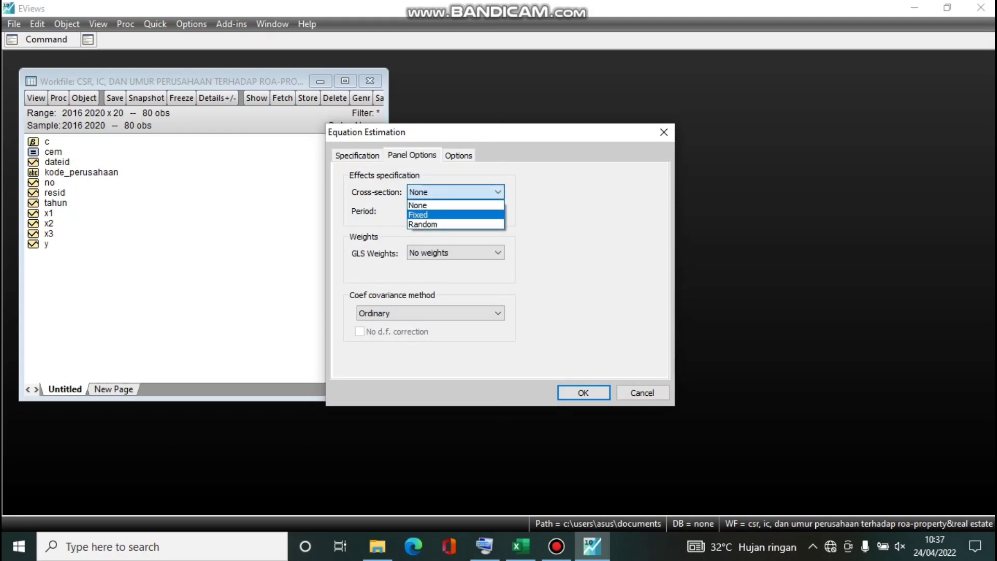
pyautogui.click(450, 215)
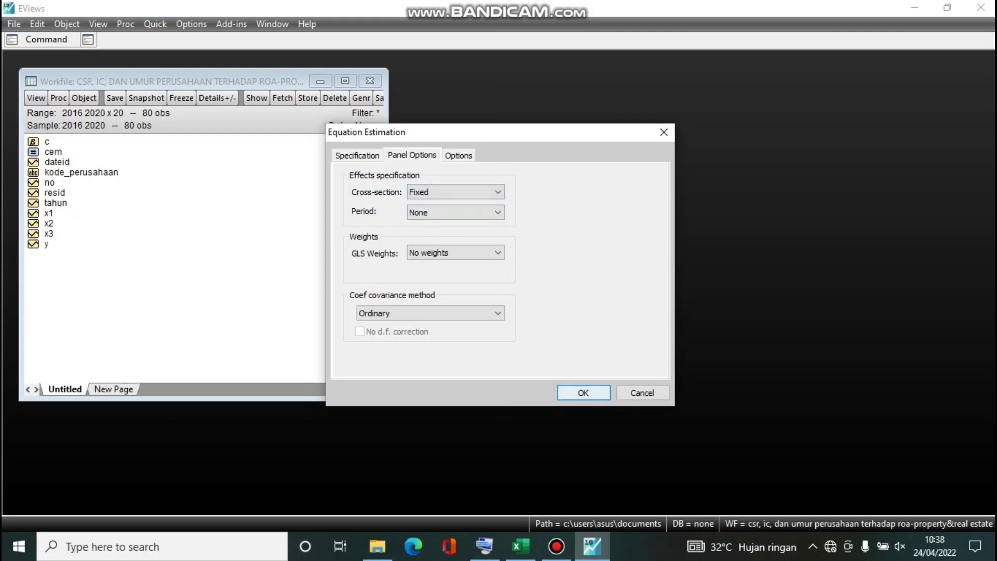
pyautogui.click(583, 392)
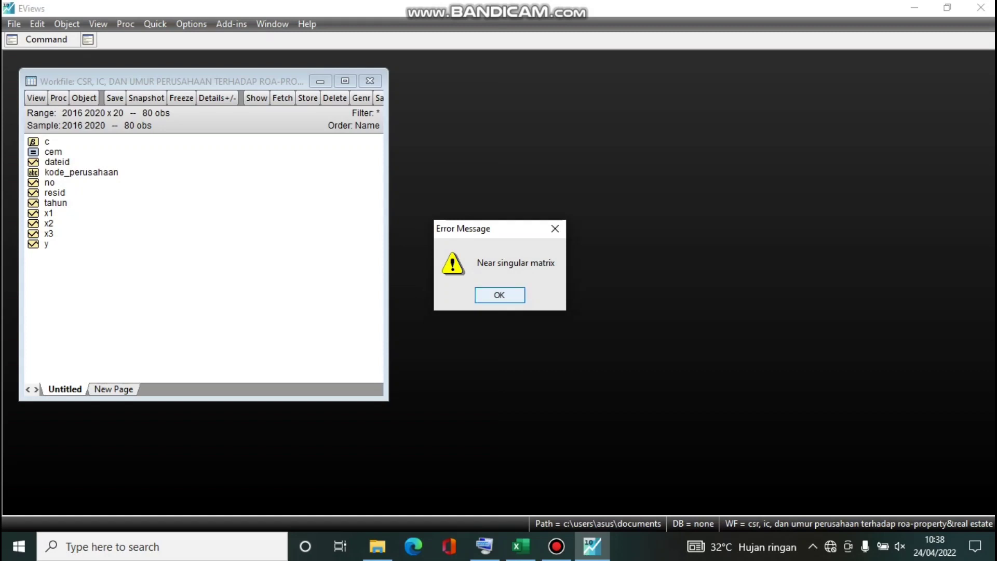
pyautogui.press('Return')
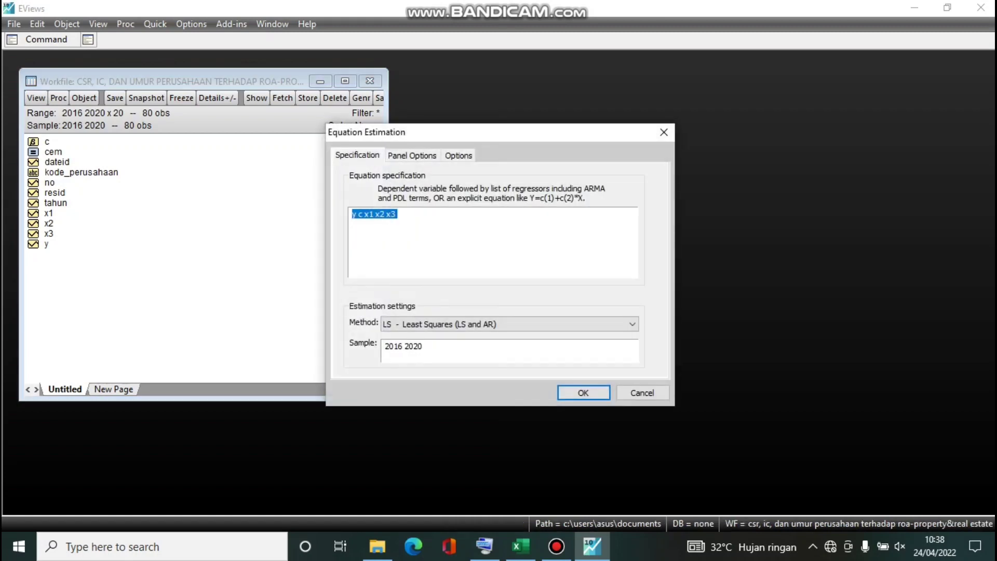
# Remove x3 from the equation specification and try to estimate "y c x1 x2" with fixed cross-section effects.
pyautogui.press('Right')
pyautogui.press('BackSpace')
pyautogui.press('BackSpace')
pyautogui.press('BackSpace')
pyautogui.press('Return')
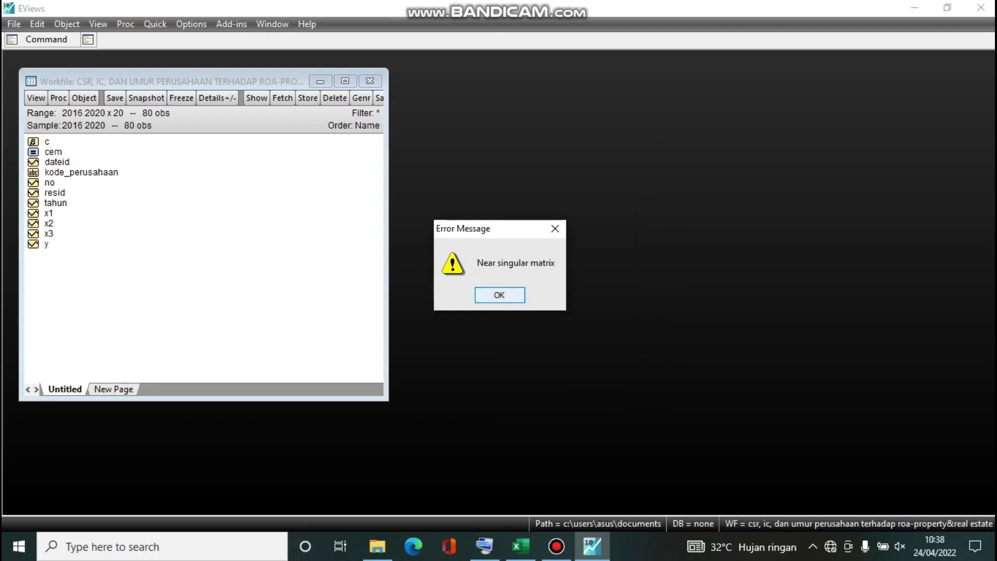
pyautogui.press('Return')
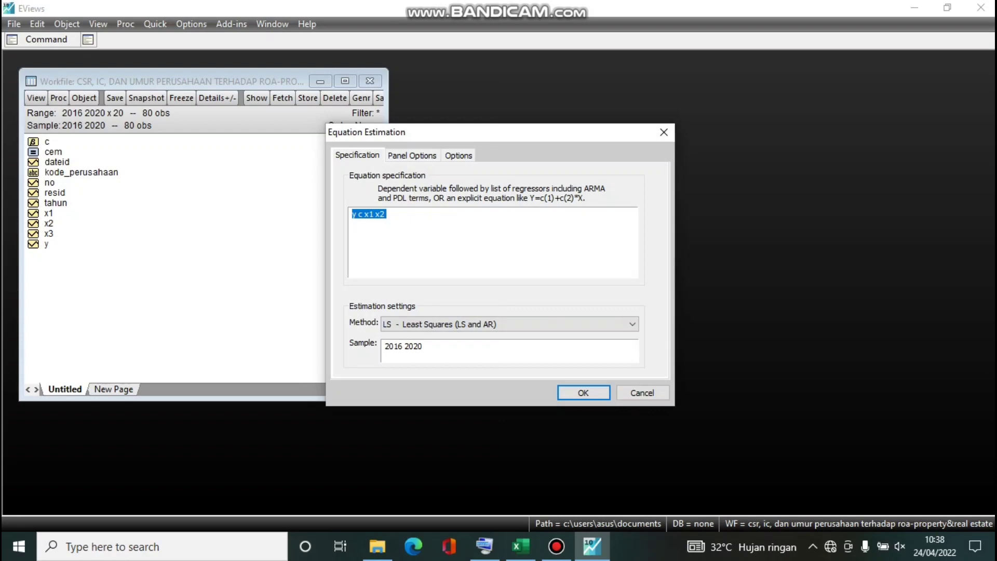
# Drop x2 from the specification as well and try to estimate "y c x1" with fixed cross-section effects.
pyautogui.press('End')
pyautogui.press('BackSpace')
pyautogui.press('BackSpace')
pyautogui.press('BackSpace')
pyautogui.press('Return')
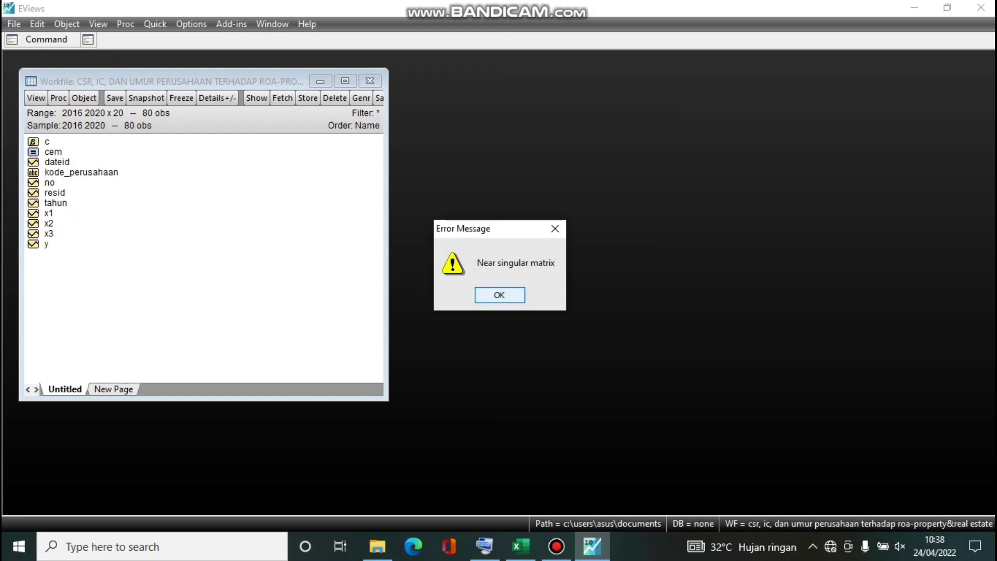
pyautogui.press('Return')
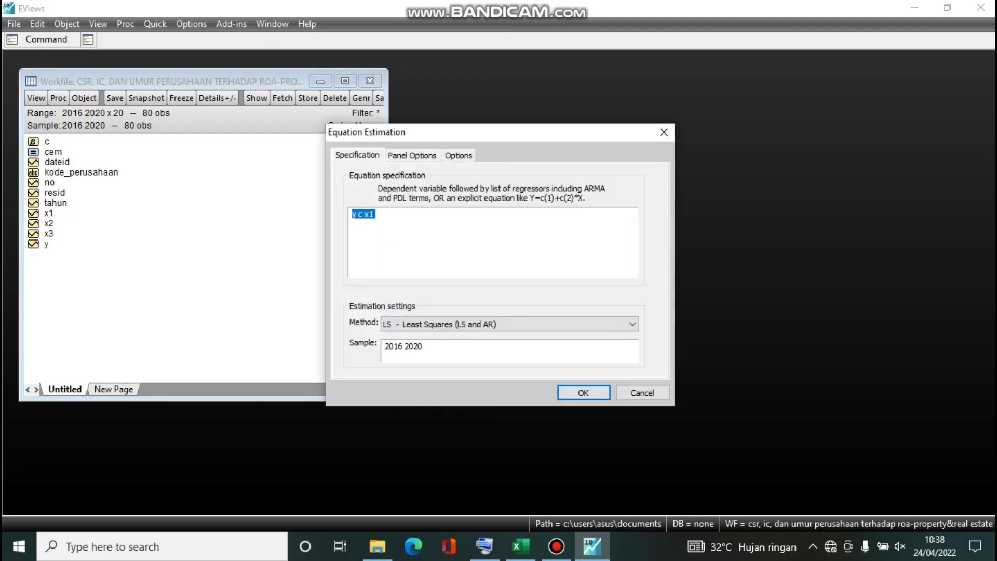
# Change the specification to "y c x2 x3", check that cross-section effects are Fixed, and estimate the equation.
pyautogui.press('Right')
pyautogui.press('BackSpace')
pyautogui.press('BackSpace')
pyautogui.write('x2 x3')
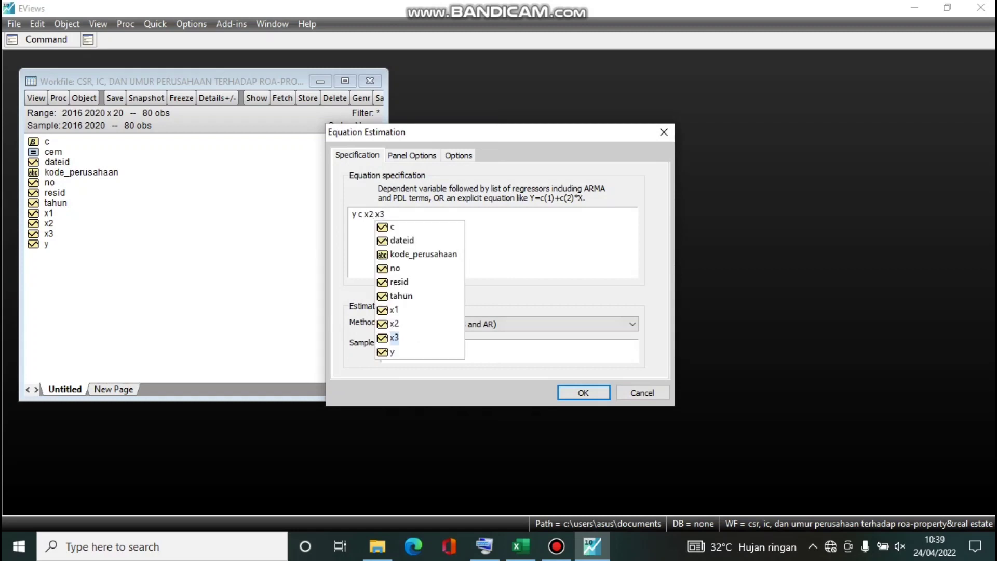
pyautogui.press('Return')
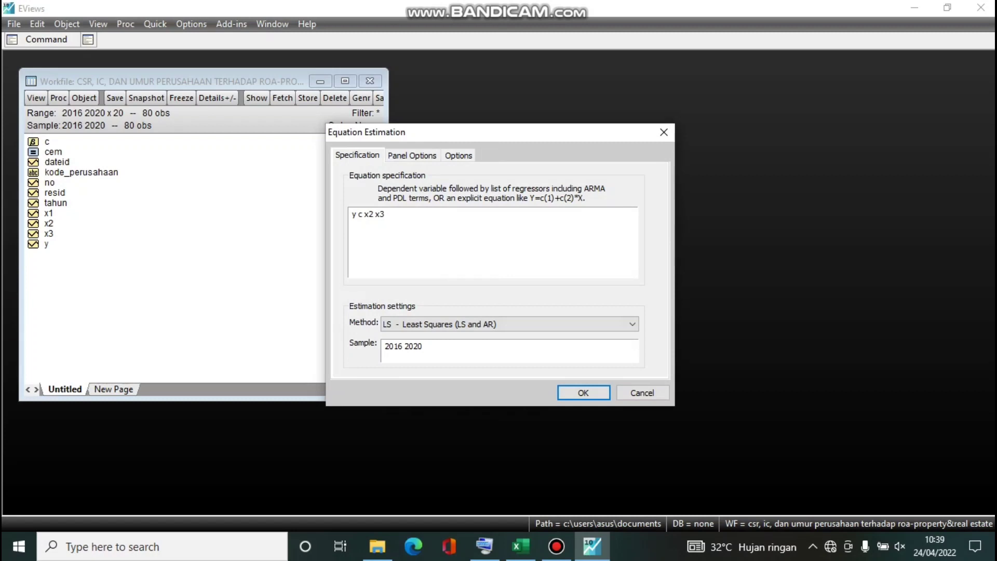
pyautogui.click(411, 155)
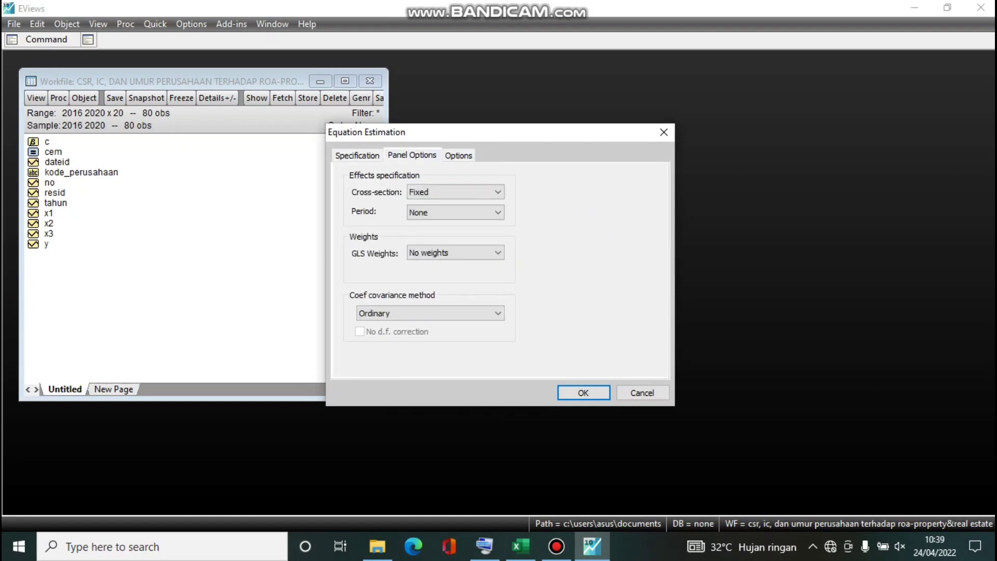
pyautogui.click(357, 155)
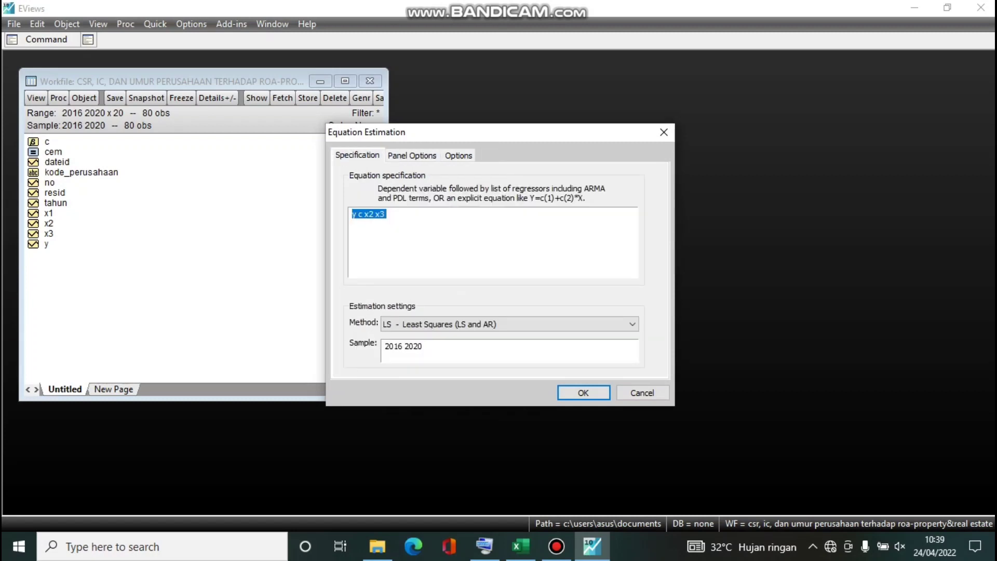
pyautogui.click(395, 214)
pyautogui.click(583, 393)
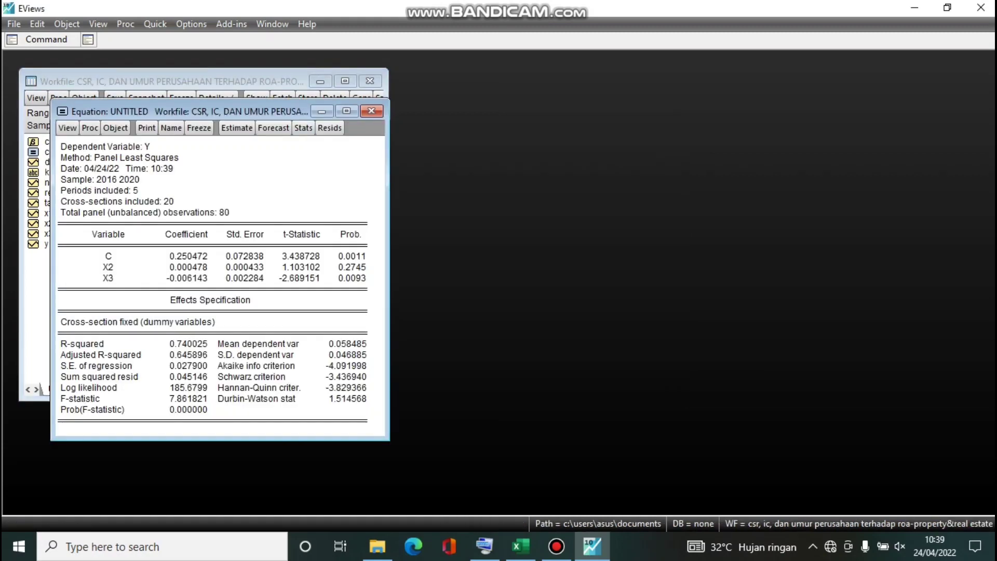
# Place the new equation window beside the workfile, widen it, name the equation fem, and close it.
pyautogui.moveTo(233, 111); pyautogui.dragTo(549, 80)
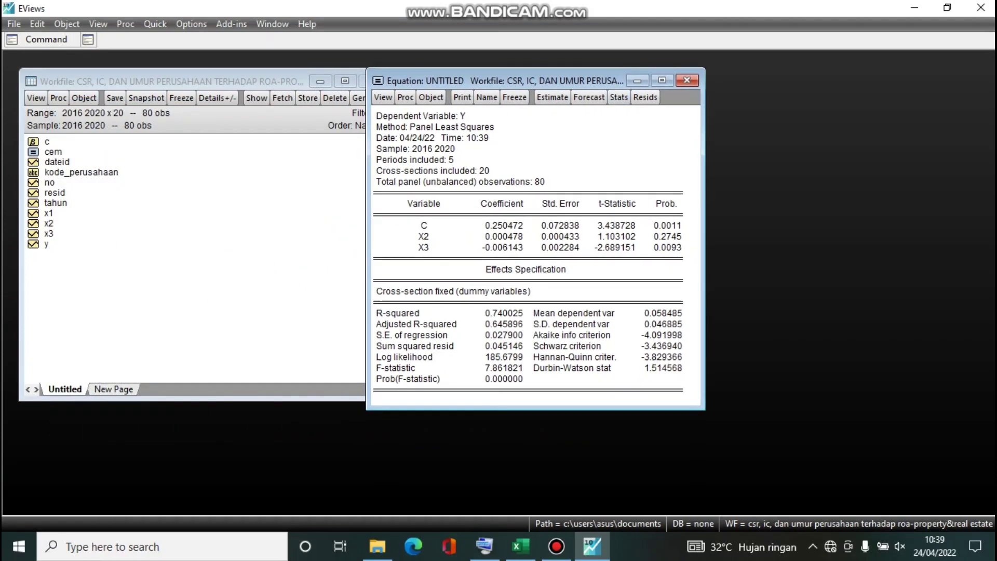
pyautogui.moveTo(703, 238); pyautogui.dragTo(758, 239)
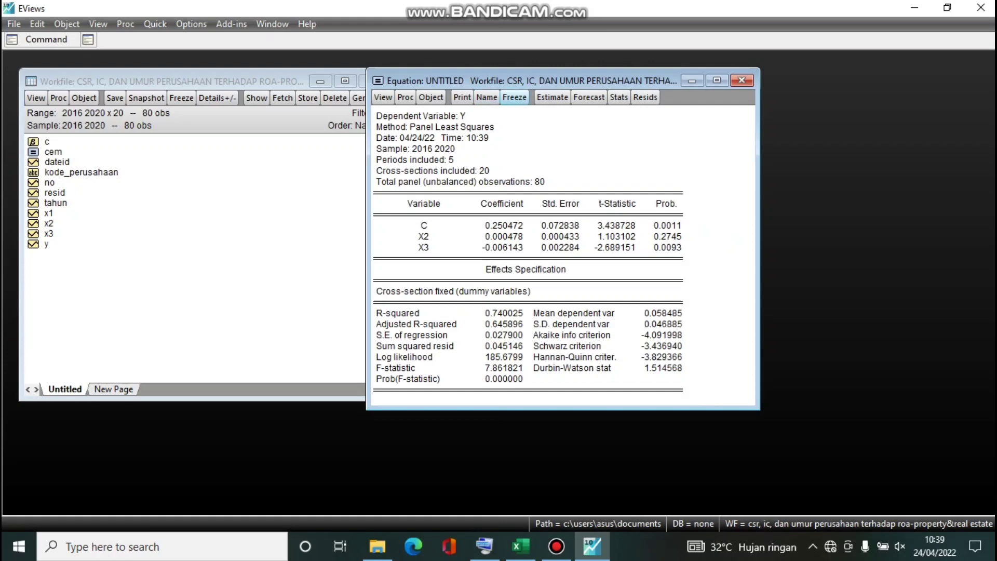
pyautogui.click(486, 97)
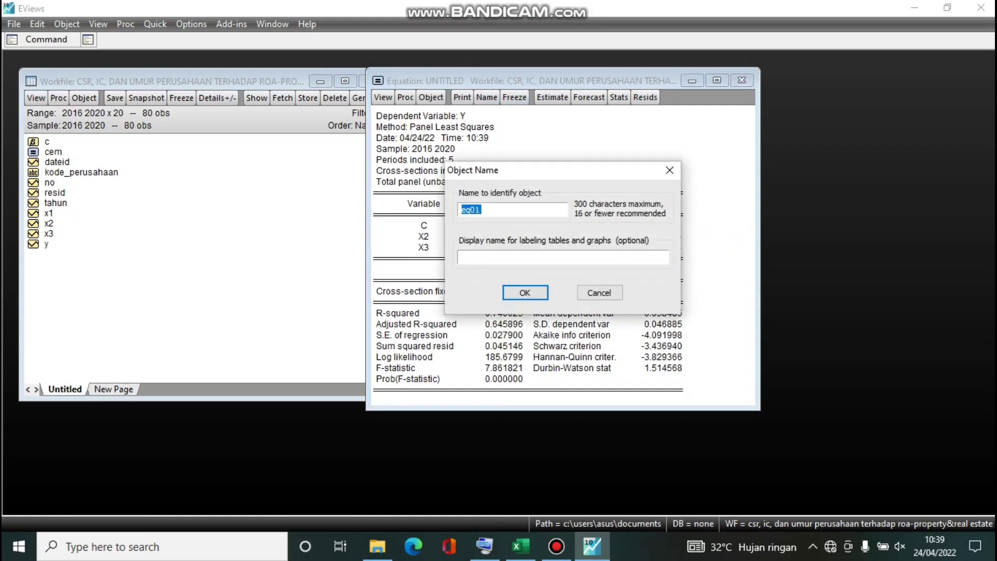
pyautogui.write('fem')
pyautogui.press('Return')
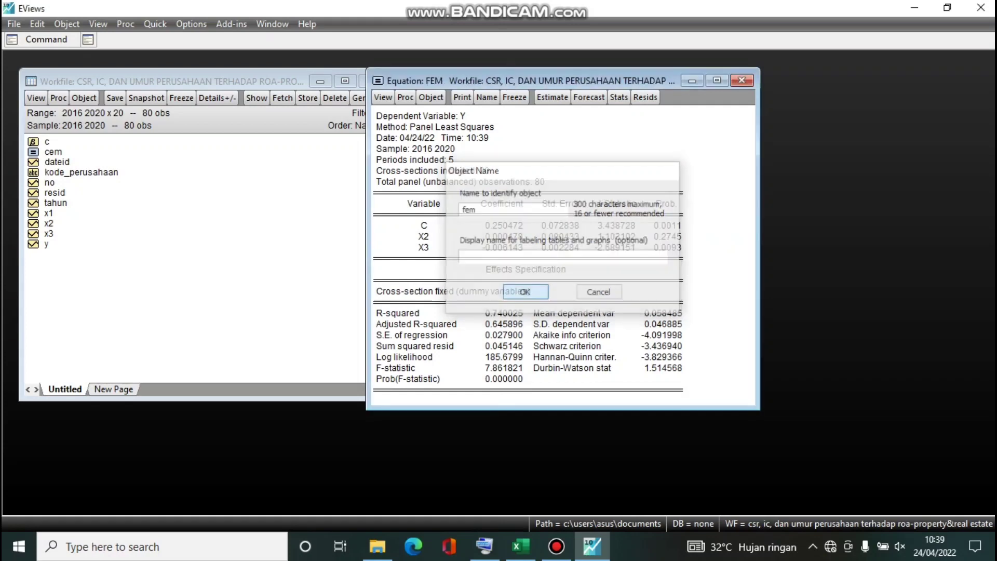
pyautogui.click(741, 80)
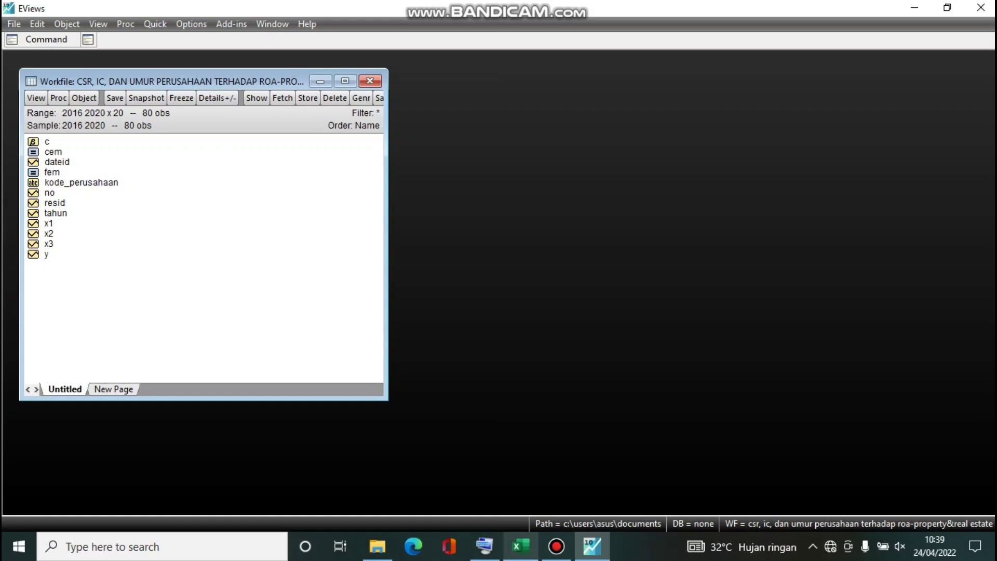
# Switch to Excel and examine how the X1 values vary across years for the first three companies on the All Variabel sheet.
pyautogui.click(520, 546)
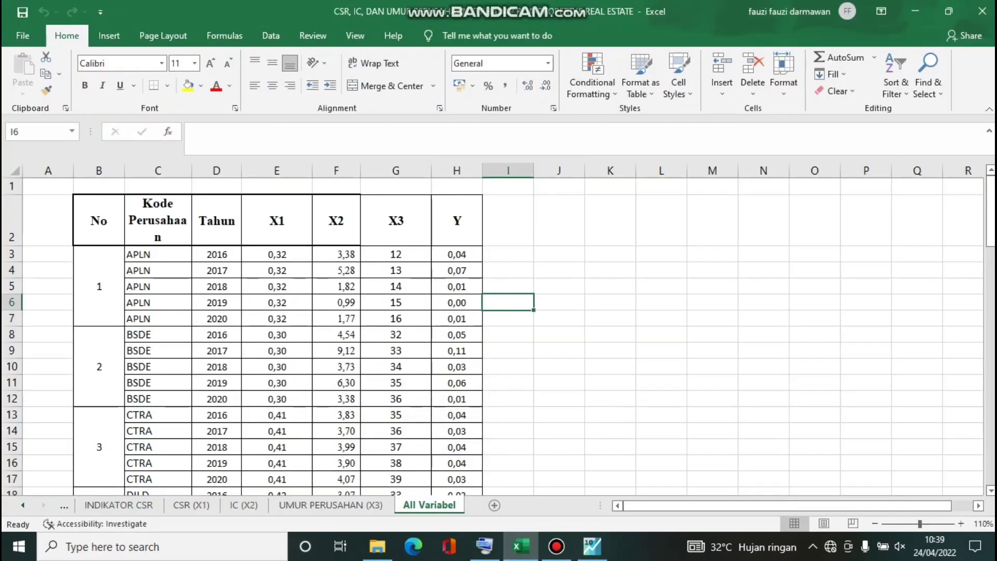
pyautogui.click(277, 254)
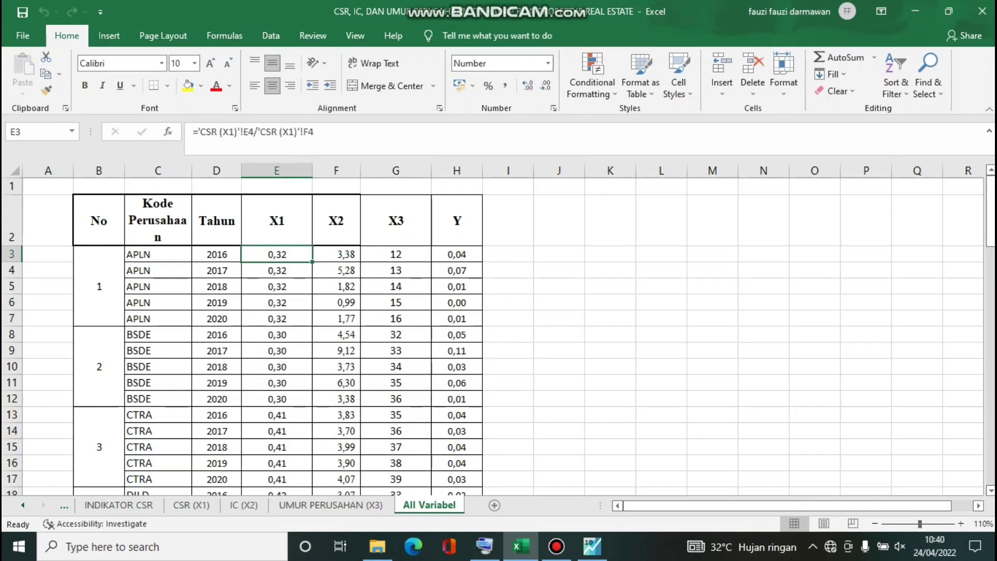
pyautogui.press('Down')
pyautogui.press('Down')
pyautogui.press('Down')
pyautogui.press('Down')
pyautogui.press('Down')
pyautogui.press('Down')
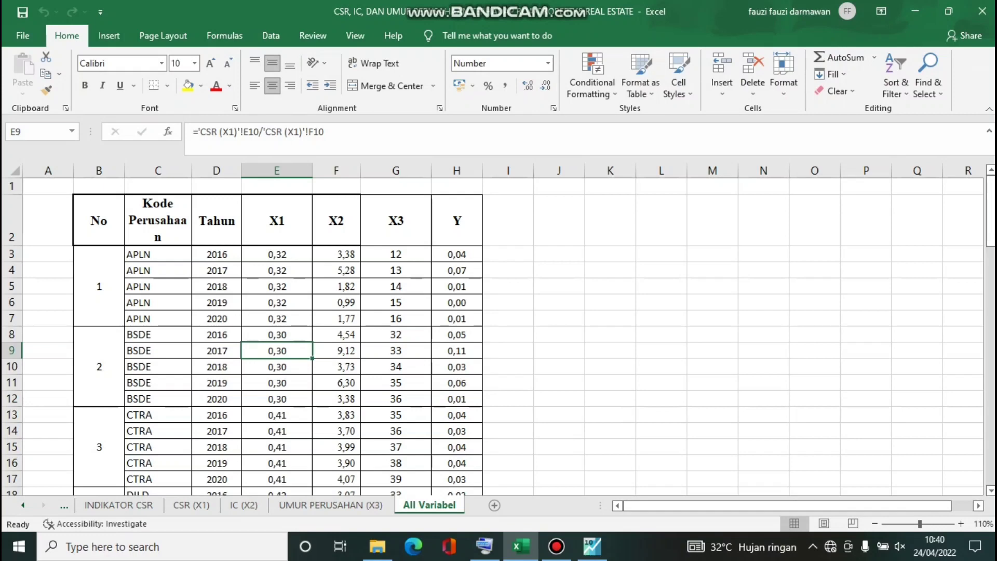
pyautogui.press('Down')
pyautogui.press('Down')
pyautogui.press('Down')
pyautogui.press('Down')
pyautogui.press('Down')
pyautogui.press('Down')
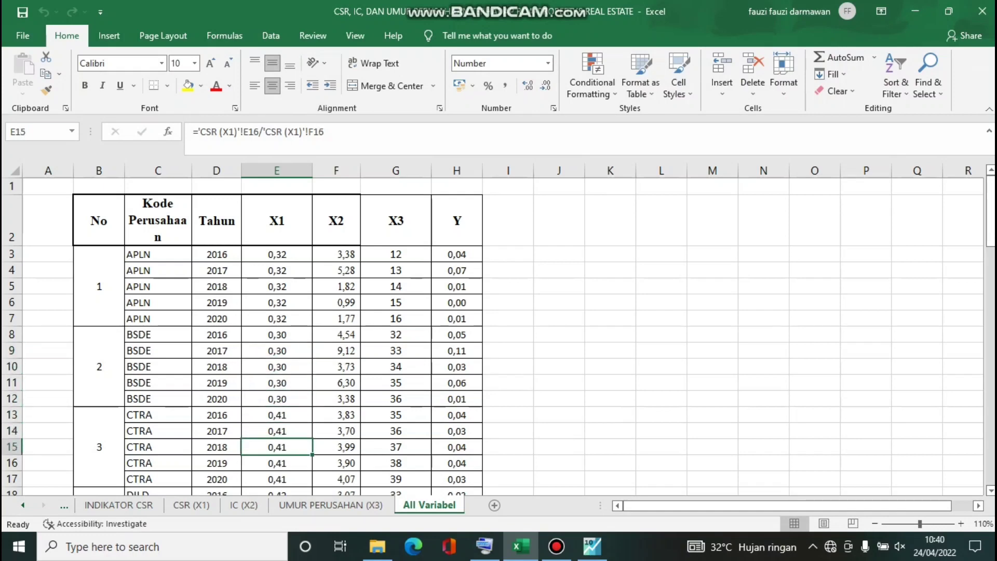
pyautogui.press('Up')
pyautogui.press('Up')
pyautogui.press('Up')
pyautogui.press('Up')
pyautogui.press('Up')
pyautogui.press('Up')
pyautogui.press('Up')
pyautogui.press('Up')
pyautogui.press('Up')
pyautogui.press('Up')
pyautogui.press('Up')
pyautogui.press('Up')
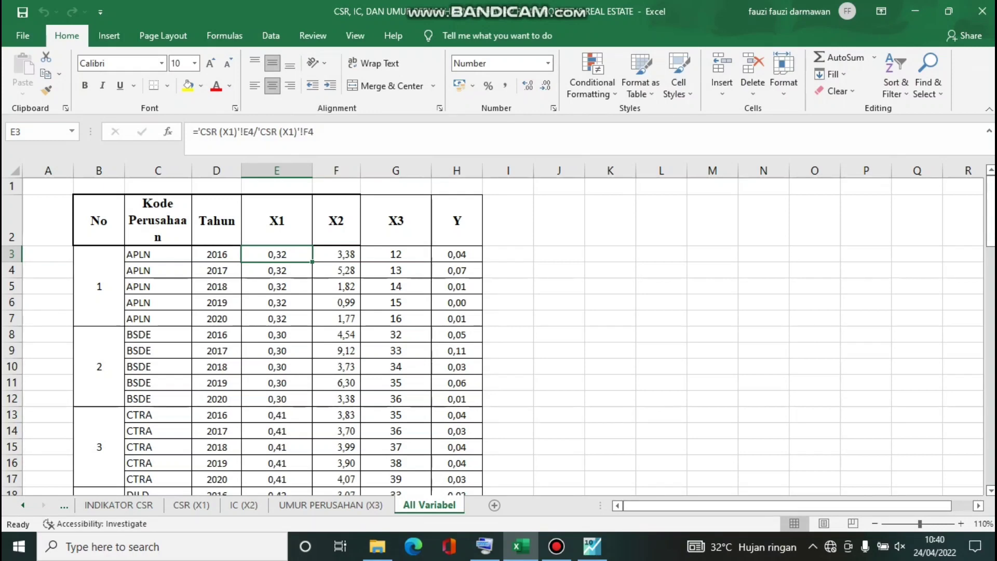
pyautogui.press('Down')
pyautogui.press('Down')
pyautogui.press('Down')
pyautogui.press('Down')
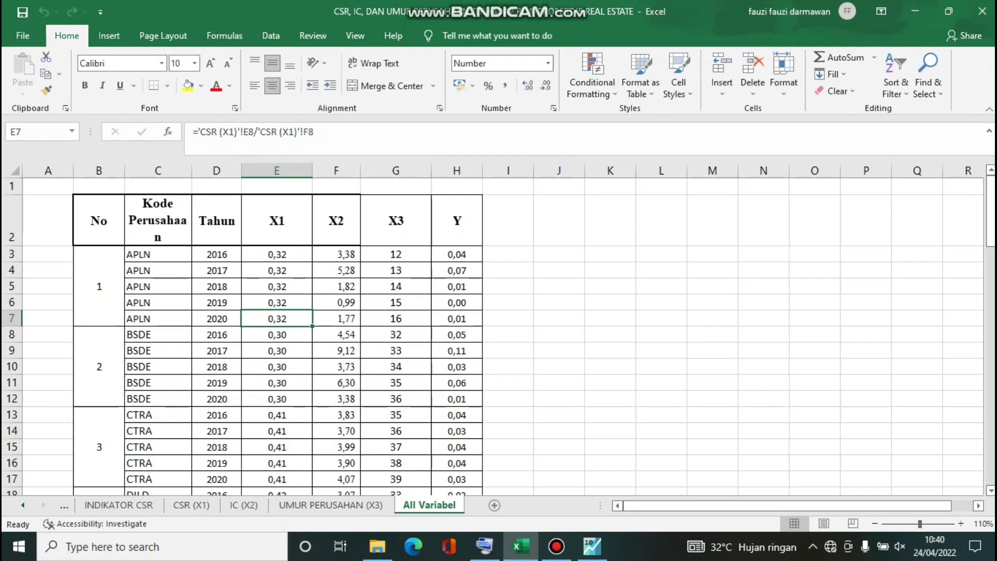
# Check the X1 source data on the CSR (X1) sheet and compare X1 with X2 and X3 on the All Variabel sheet.
pyautogui.click(277, 350)
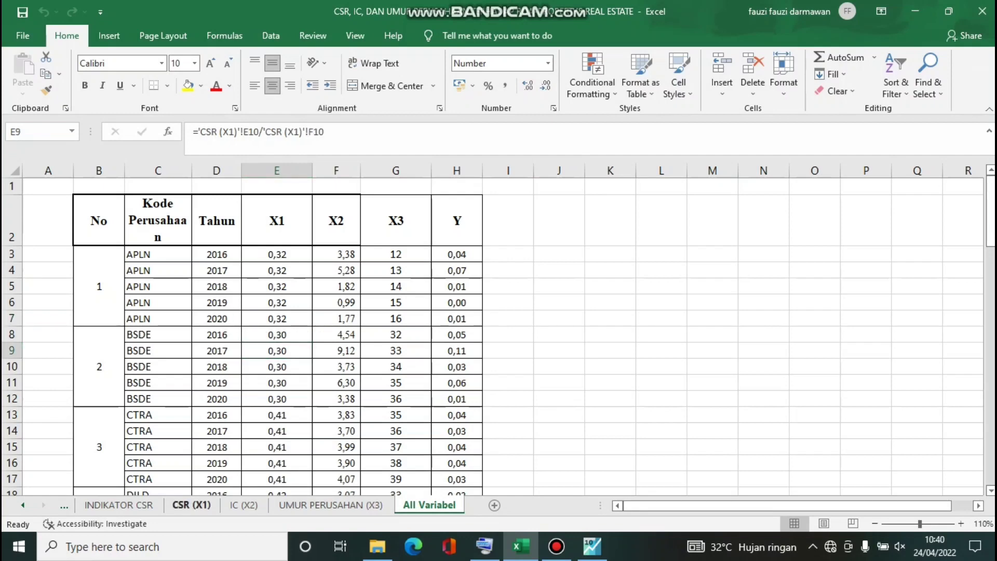
pyautogui.click(191, 504)
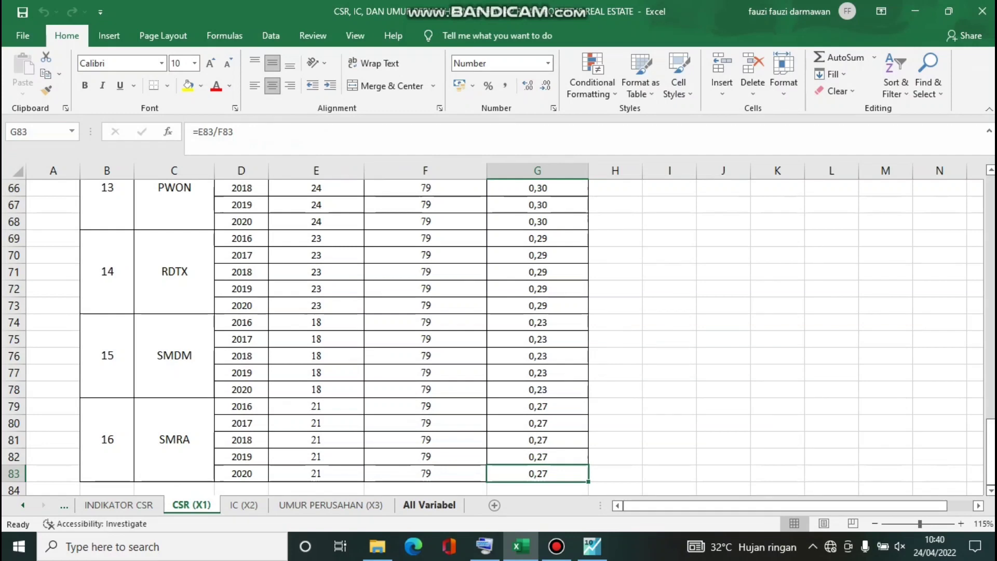
pyautogui.click(428, 504)
pyautogui.click(277, 255)
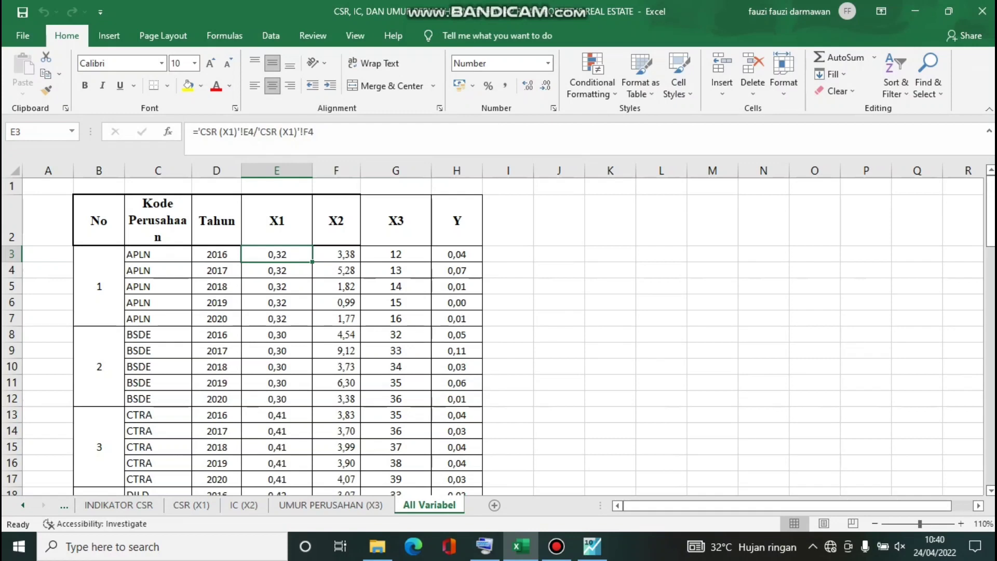
pyautogui.click(396, 255)
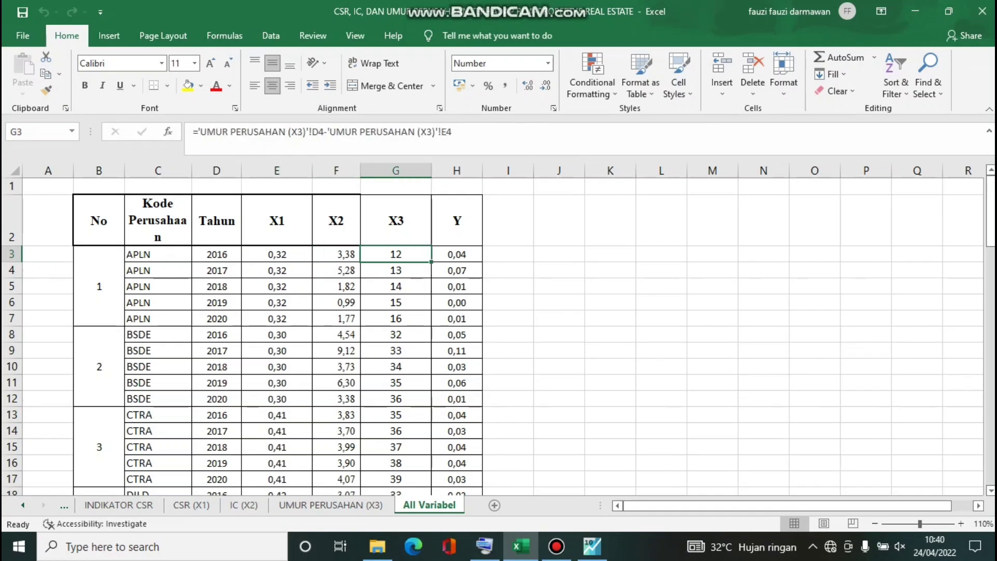
pyautogui.click(336, 302)
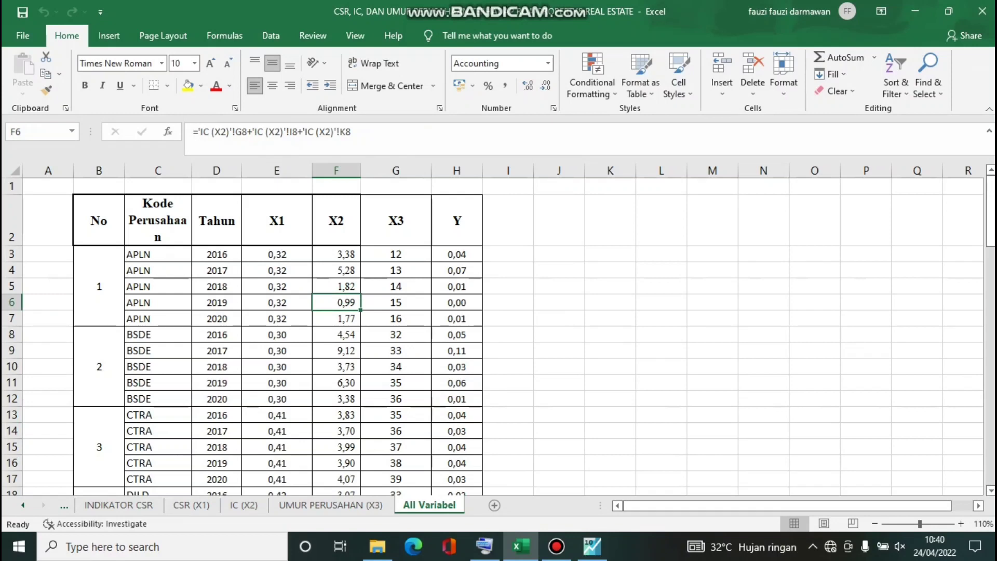
pyautogui.click(277, 254)
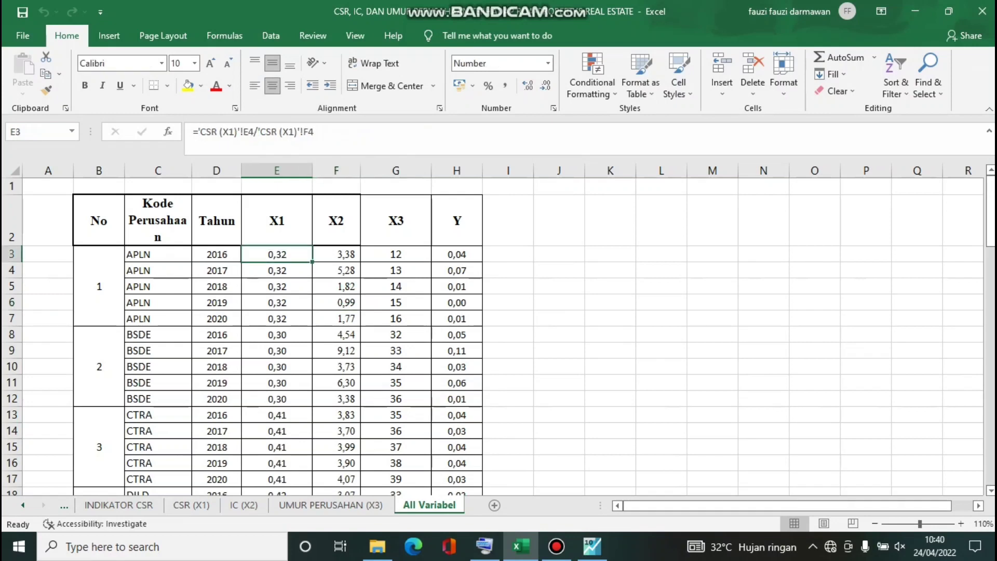
# Examine the X1 values and their formulas for APLN across 2016–2020 and for the first two BSDE years.
pyautogui.click(277, 286)
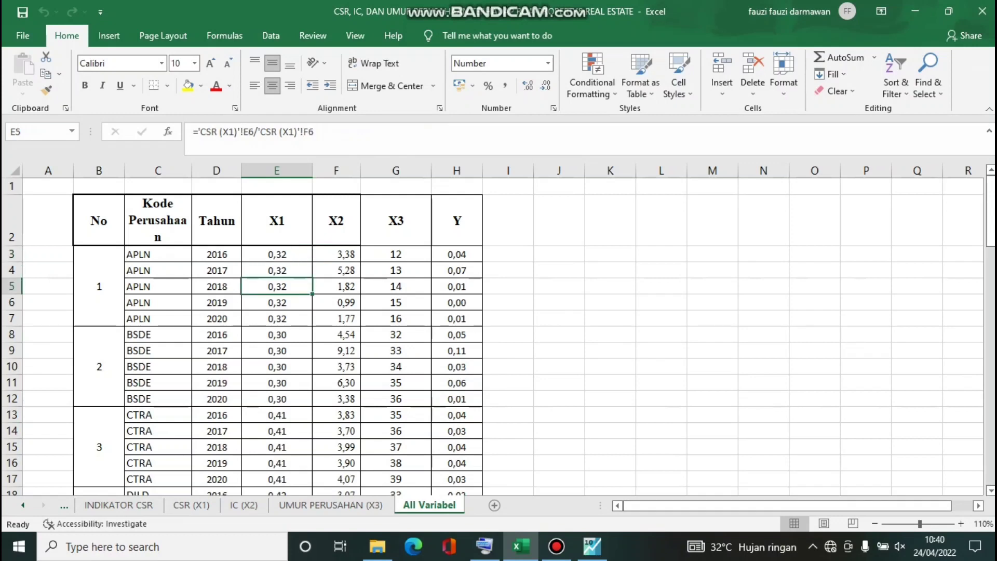
pyautogui.click(277, 271)
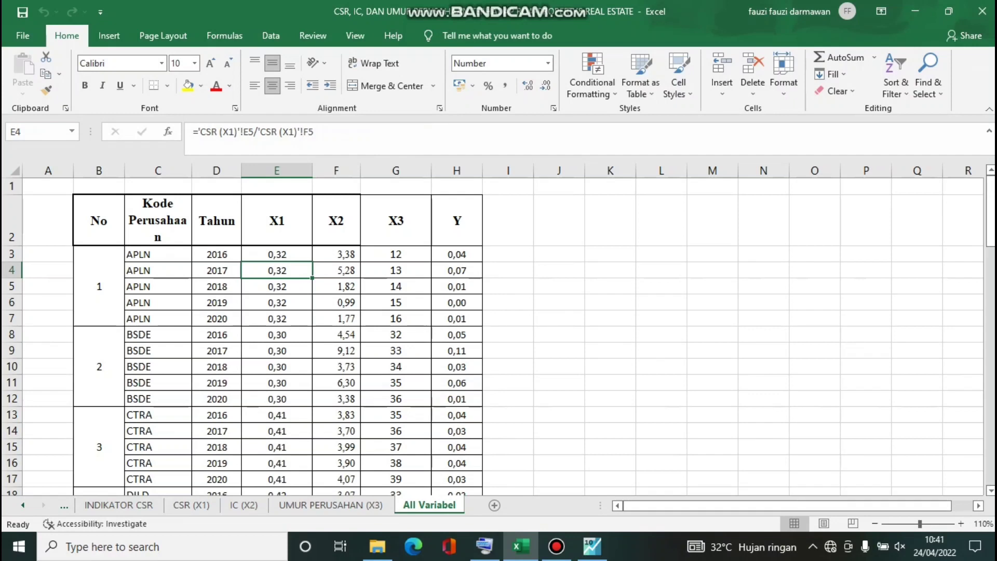
pyautogui.click(158, 255)
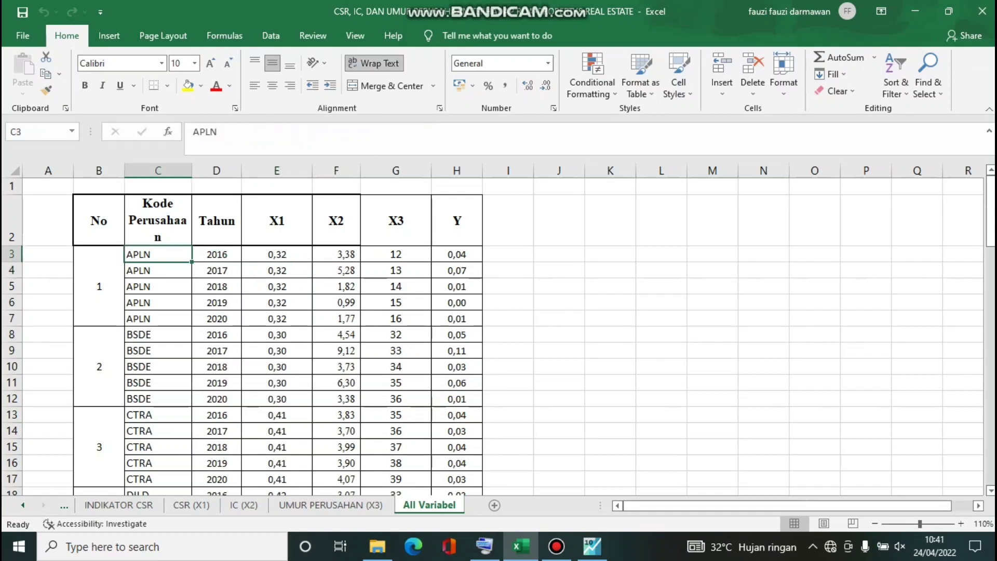
pyautogui.click(277, 254)
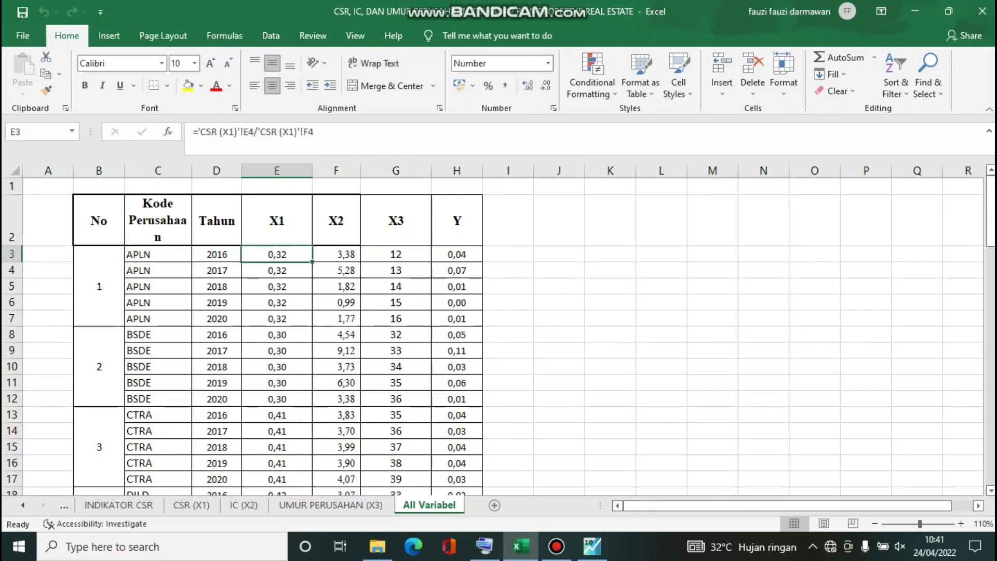
pyautogui.click(277, 303)
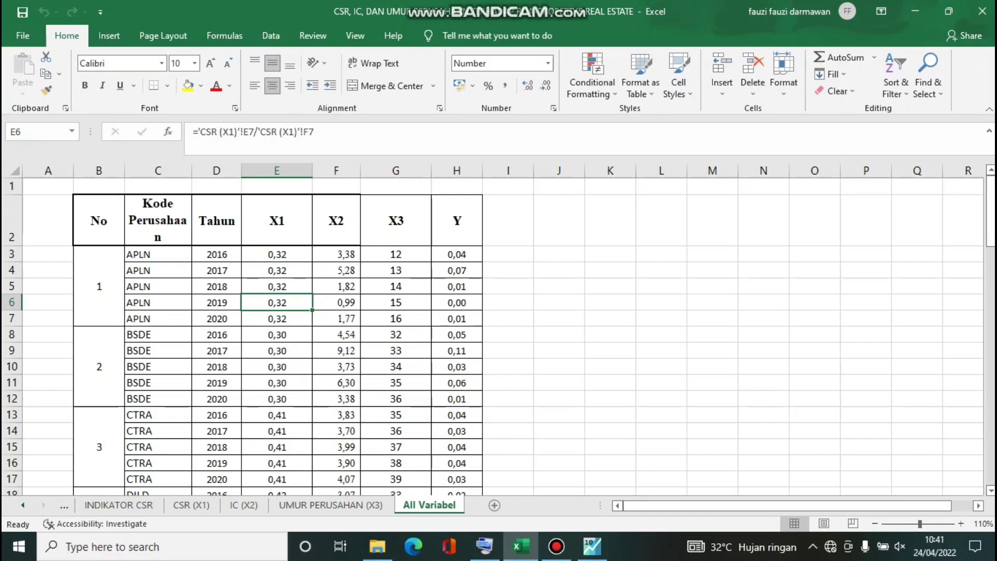
pyautogui.click(277, 318)
pyautogui.click(277, 335)
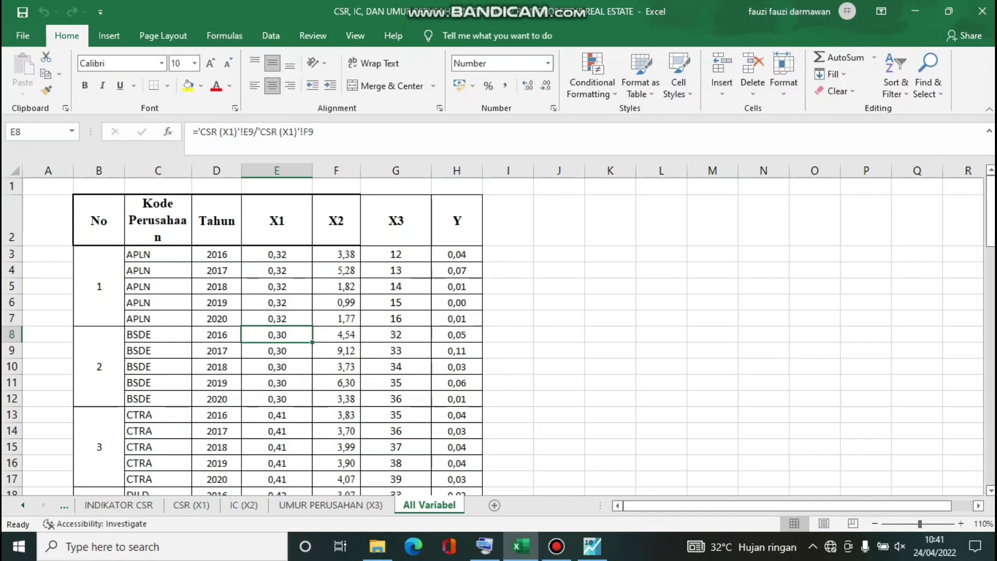
pyautogui.press('Down')
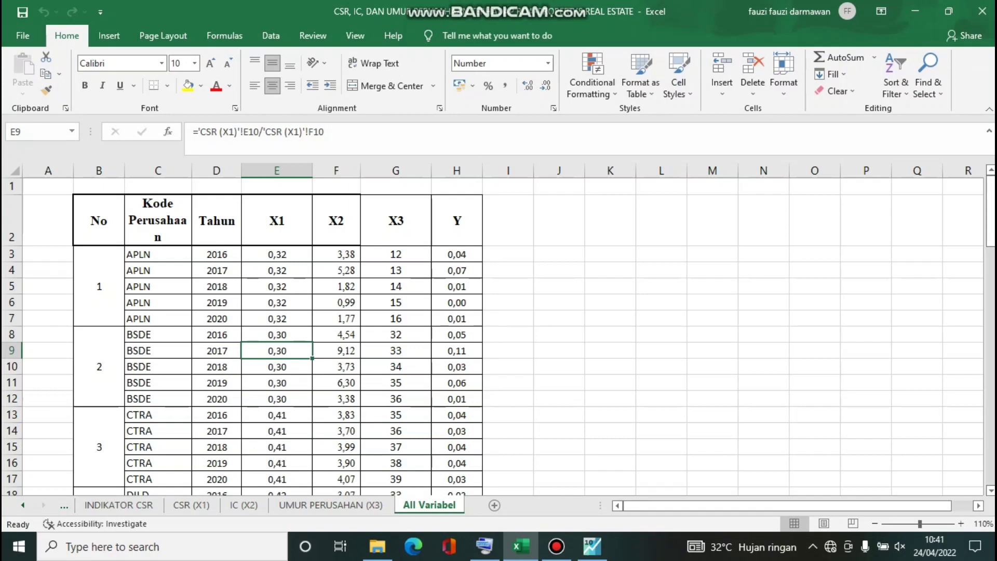
# Compare the X1 and X2 values for APLN in 2016 and trace X1 year by year to the first BSDE row.
pyautogui.click(276, 255)
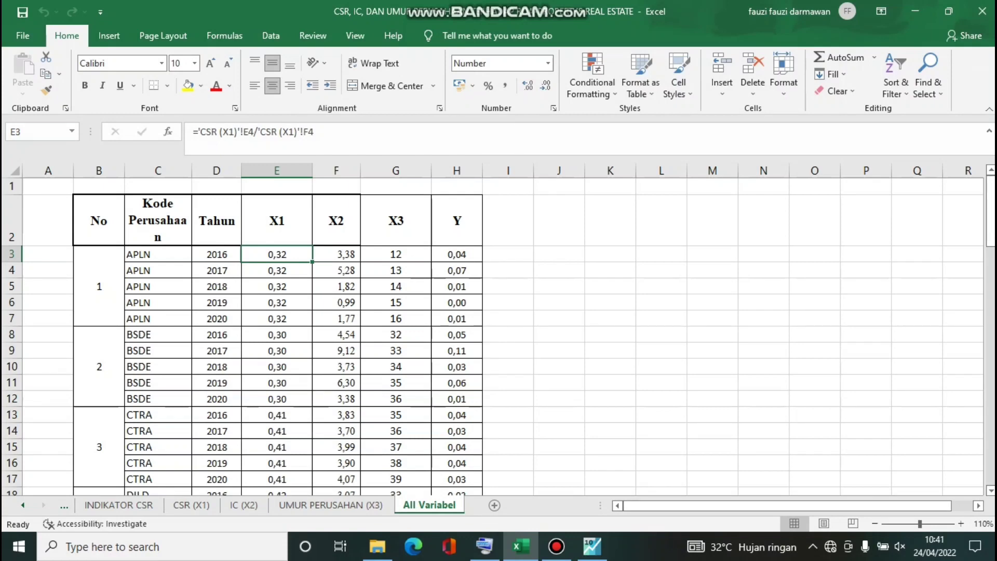
pyautogui.click(336, 254)
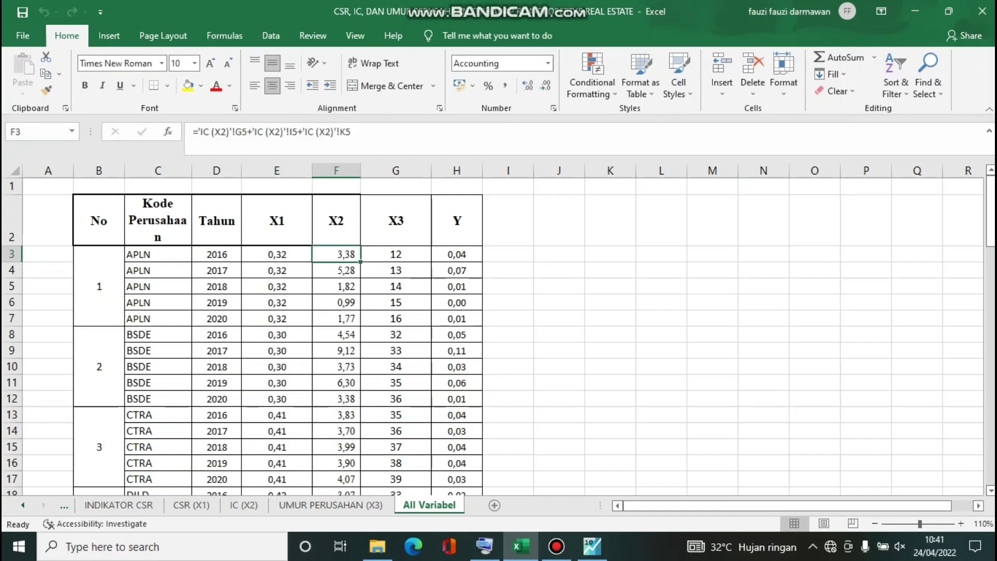
pyautogui.click(277, 271)
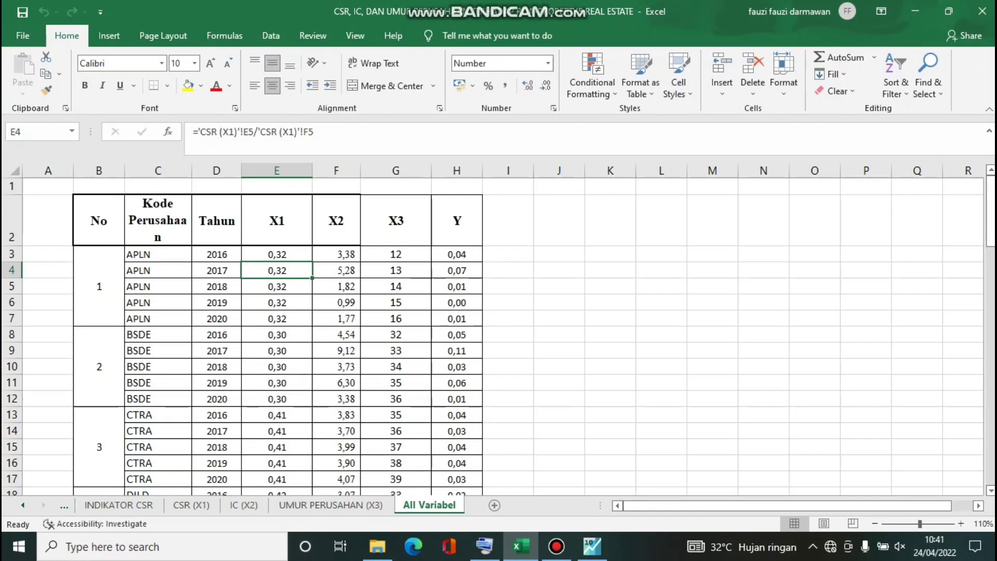
pyautogui.click(217, 287)
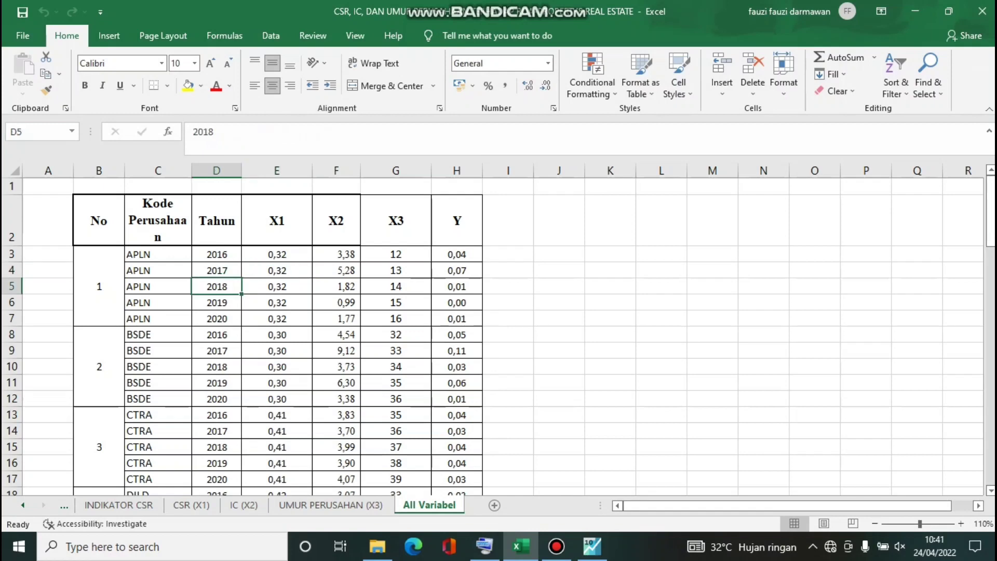
pyautogui.click(217, 303)
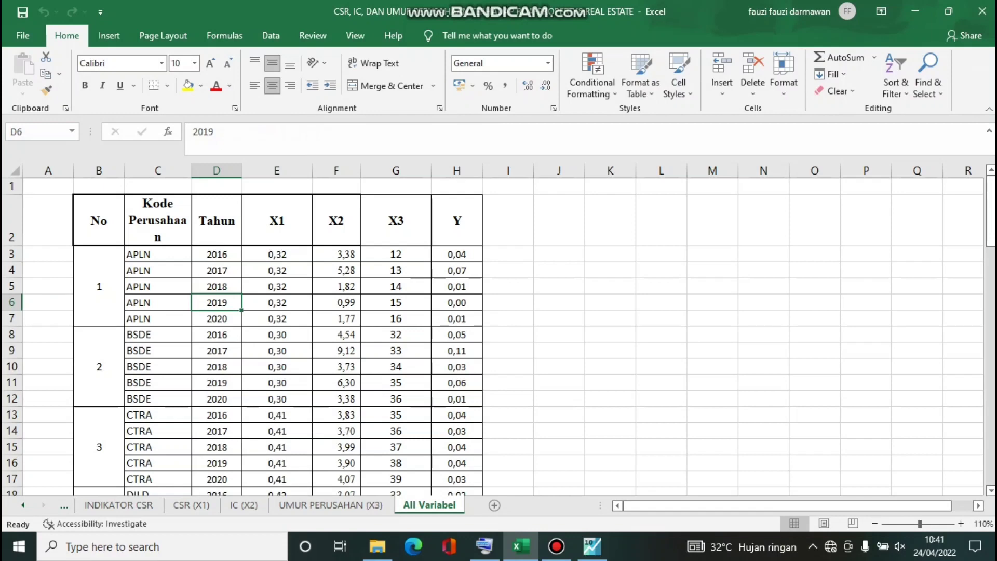
pyautogui.click(277, 318)
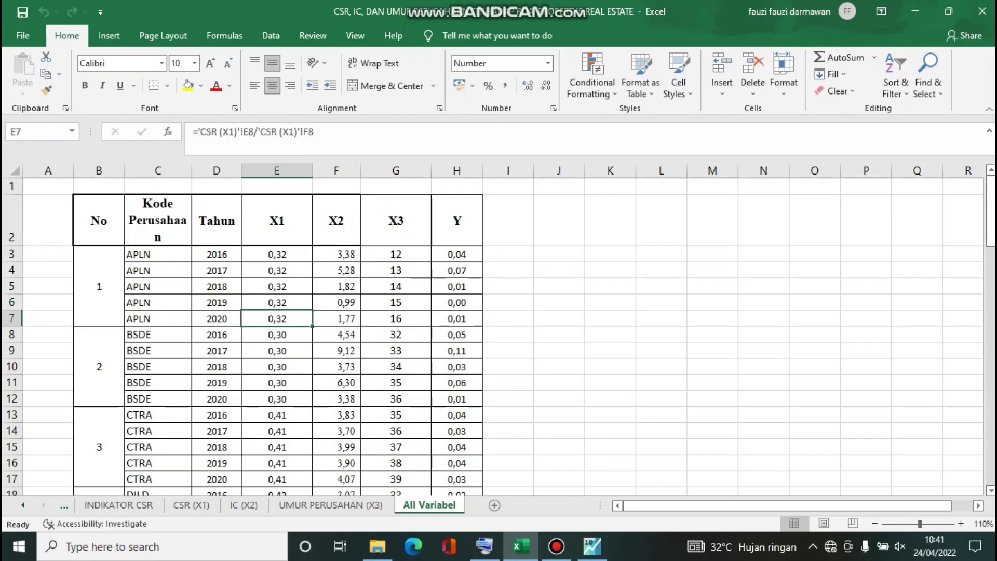
pyautogui.click(276, 335)
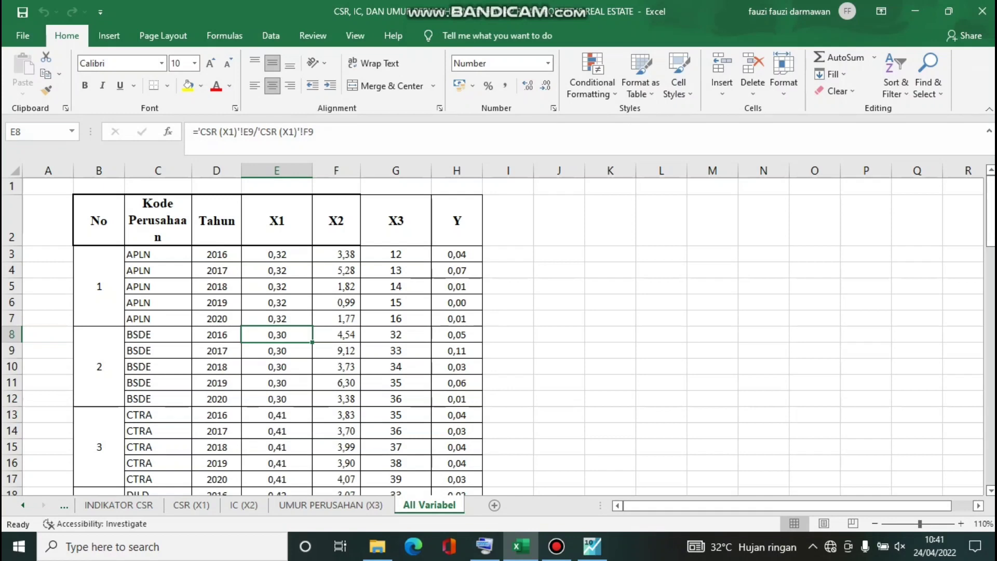
pyautogui.click(508, 335)
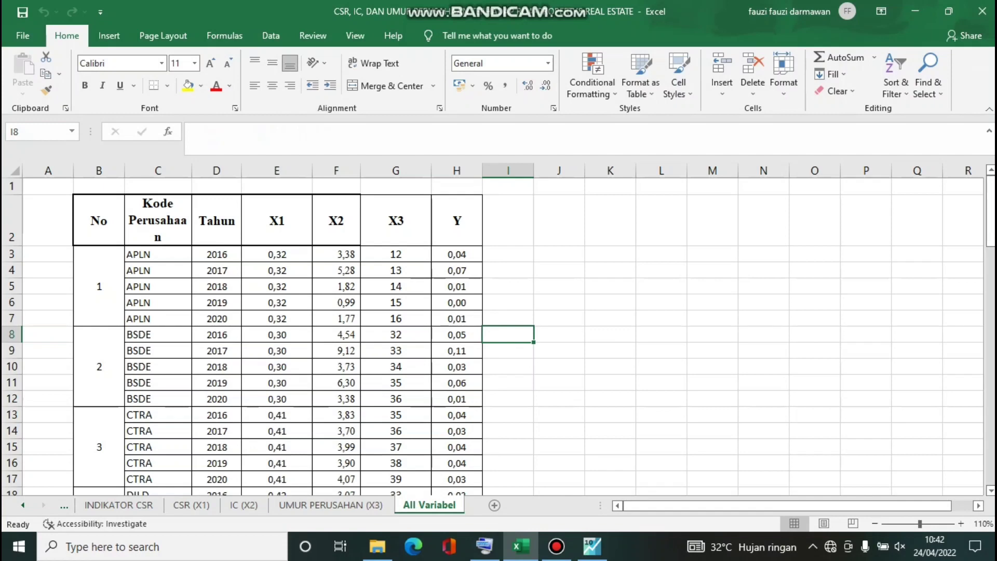
pyautogui.press('Right')
pyautogui.press('Right')
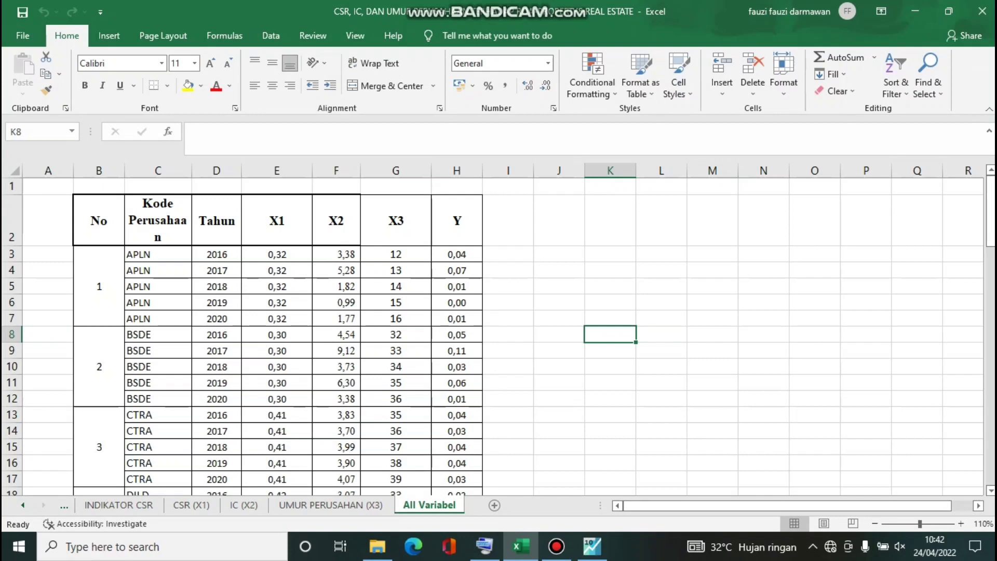
# Review the X1 column again from its heading, checking the 2016 and 2017 entries of APLN and BSDE.
pyautogui.click(276, 254)
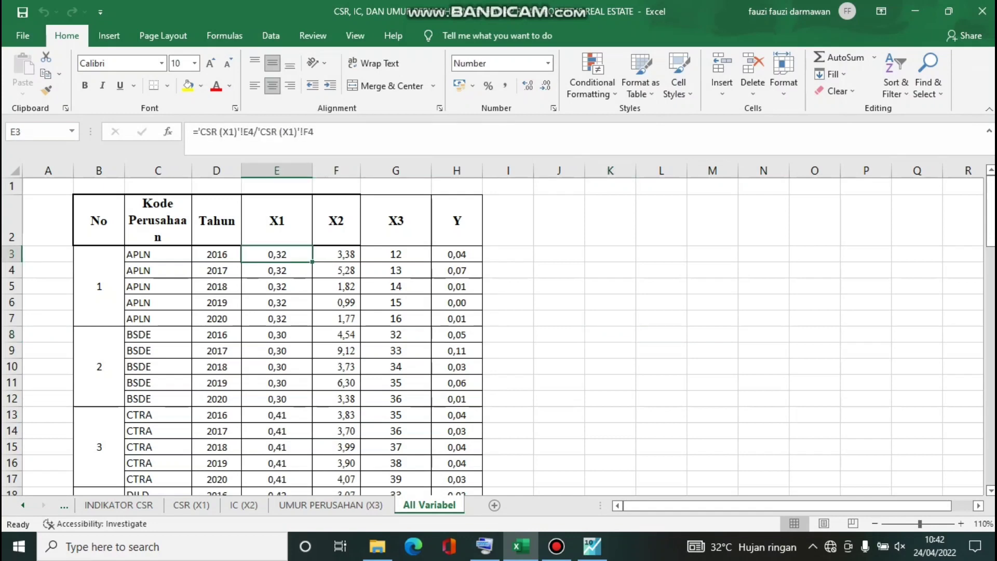
pyautogui.click(276, 220)
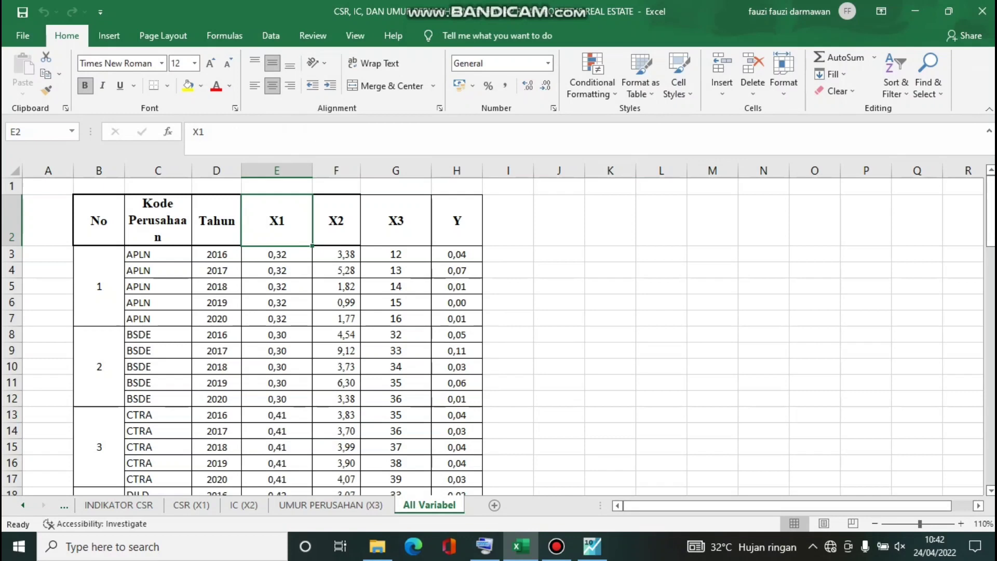
pyautogui.click(276, 254)
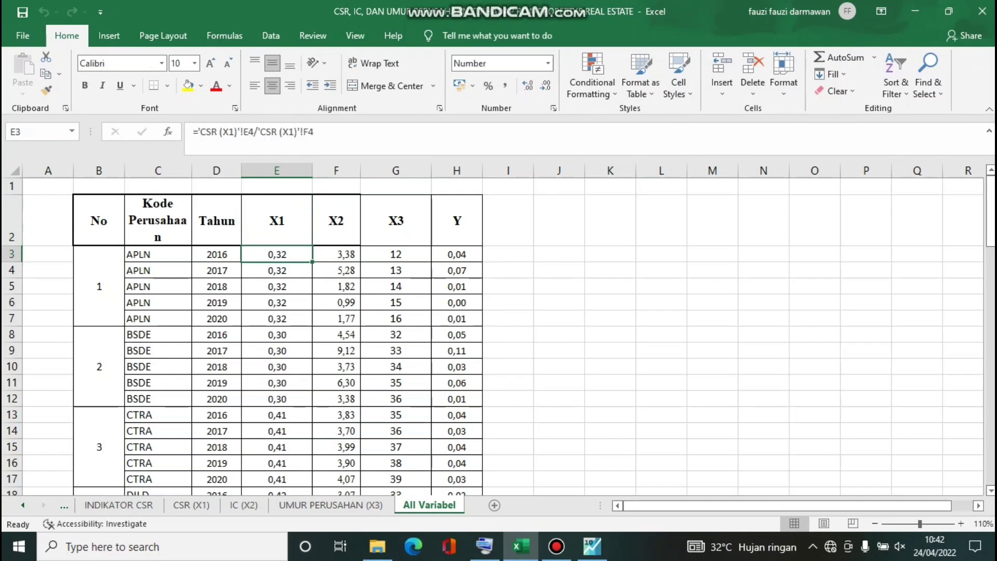
pyautogui.click(277, 270)
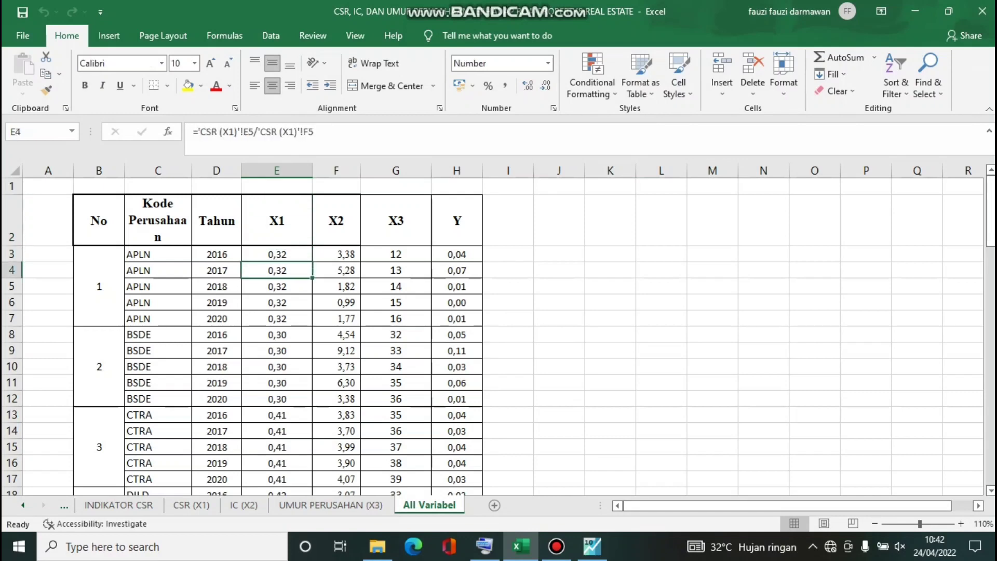
pyautogui.click(277, 350)
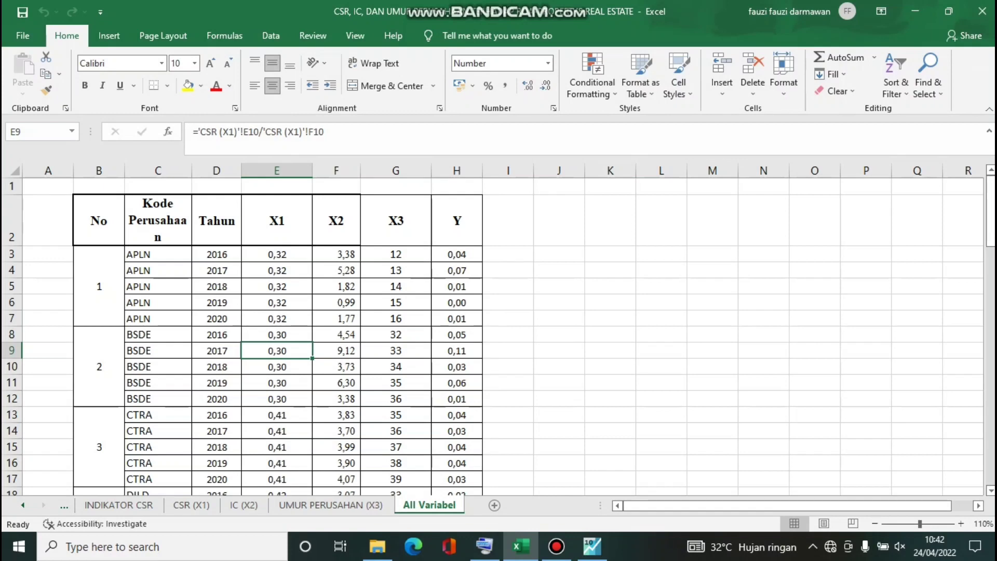
pyautogui.click(276, 335)
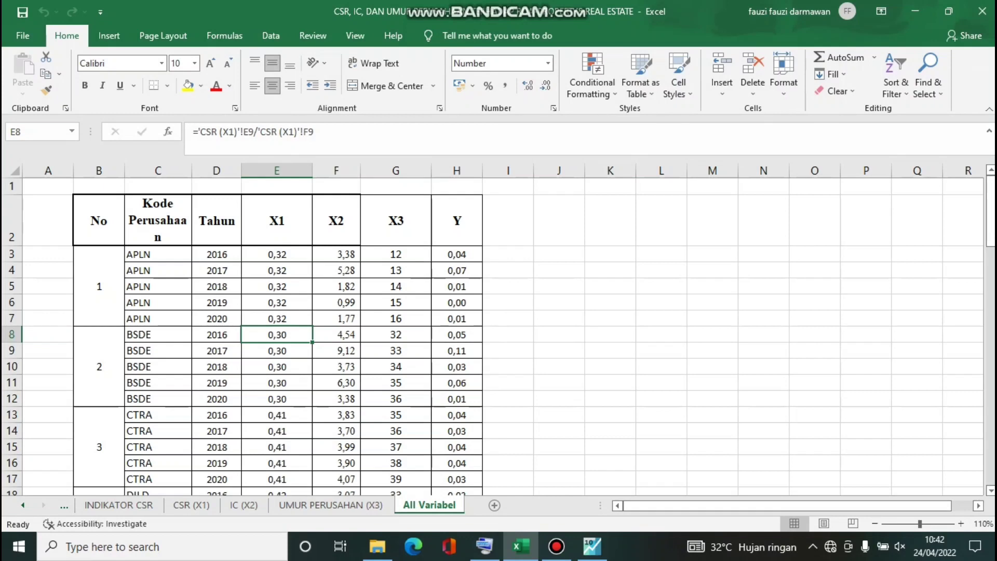
pyautogui.click(277, 220)
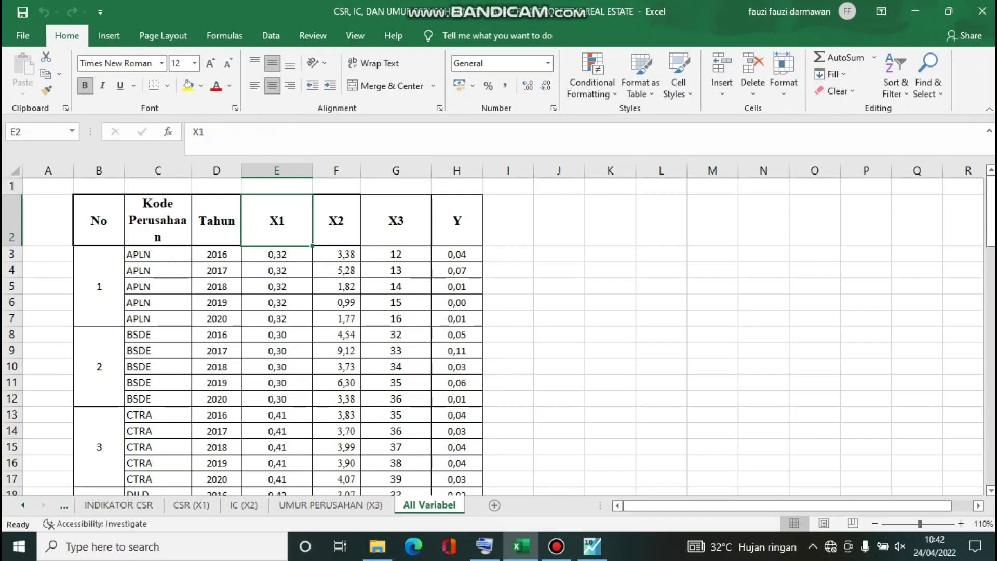
# Switch to EViews, open the fem equation in a wider window beside the workfile, and examine its fixed-effects estimation output.
pyautogui.click(592, 546)
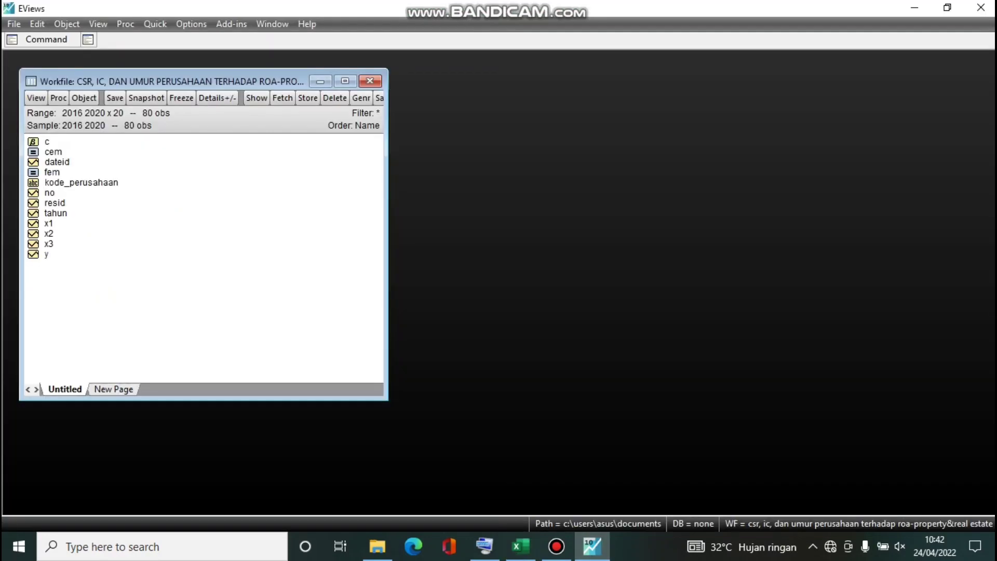
pyautogui.doubleClick(51, 172)
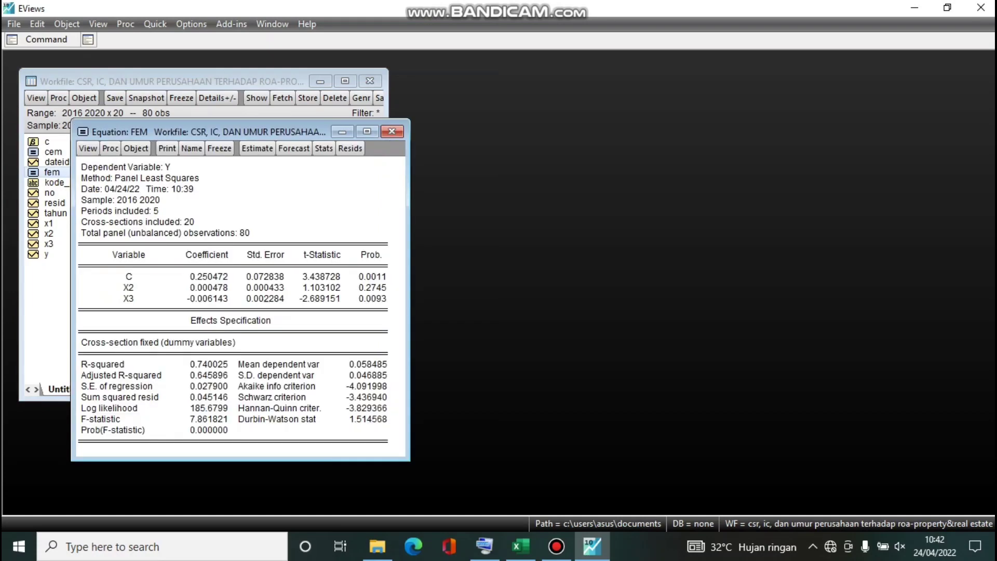
pyautogui.moveTo(219, 132); pyautogui.dragTo(459, 101)
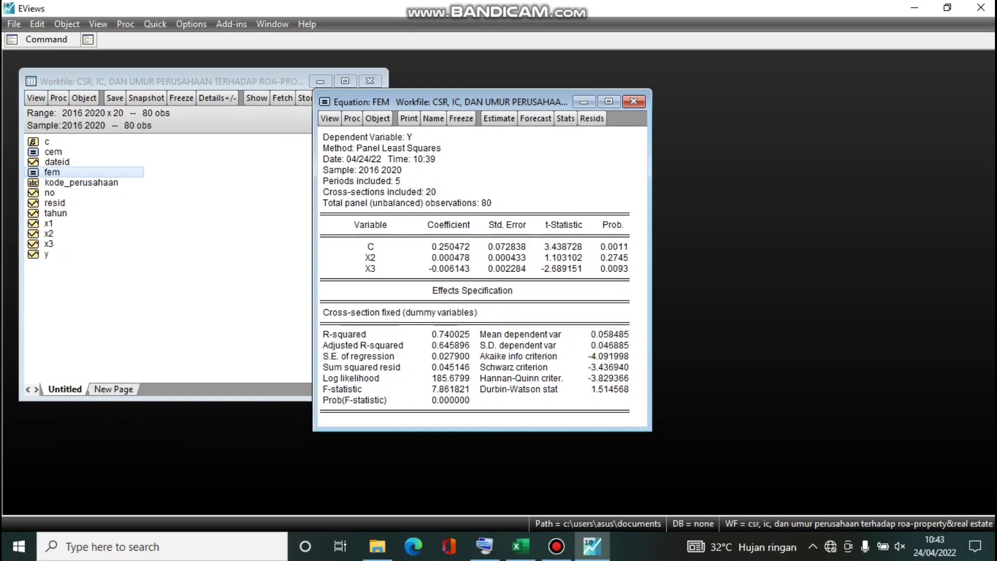
pyautogui.moveTo(649, 267); pyautogui.dragTo(689, 268)
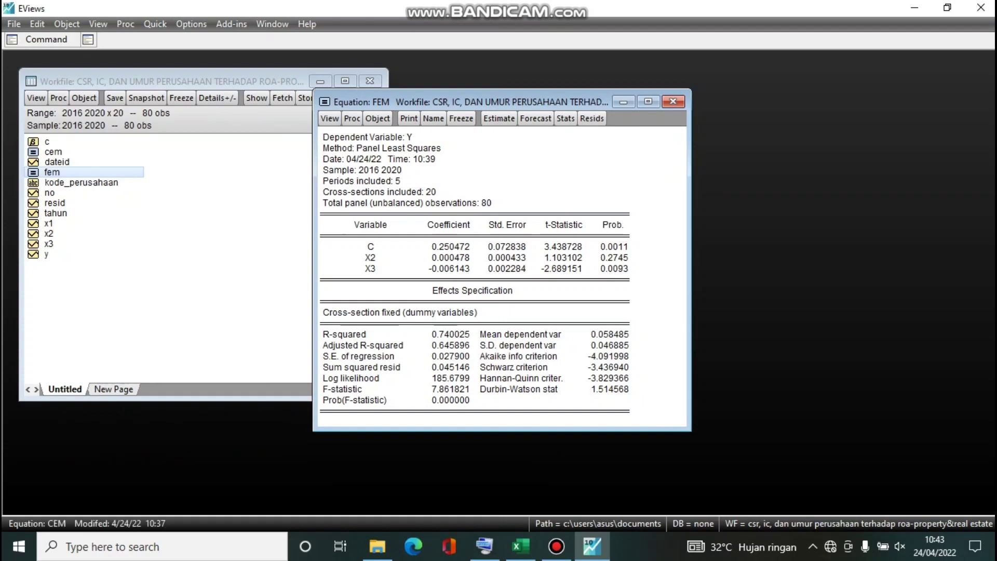
pyautogui.click(53, 152)
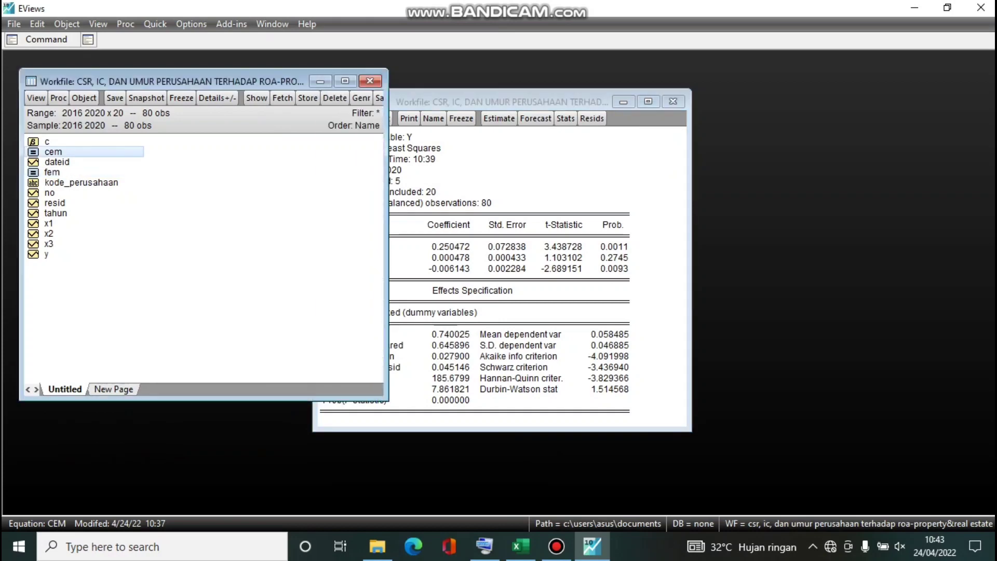
pyautogui.click(498, 224)
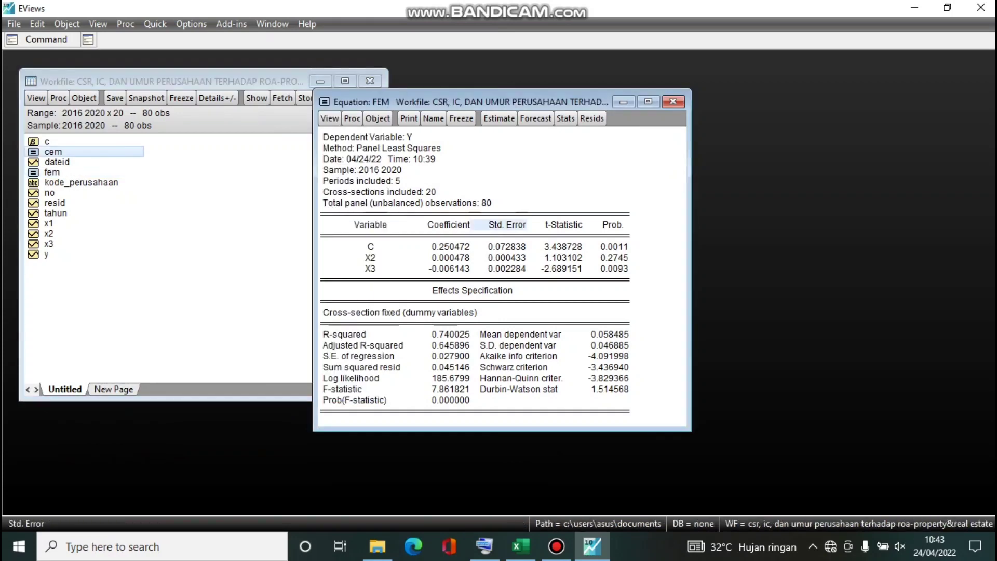
pyautogui.click(605, 181)
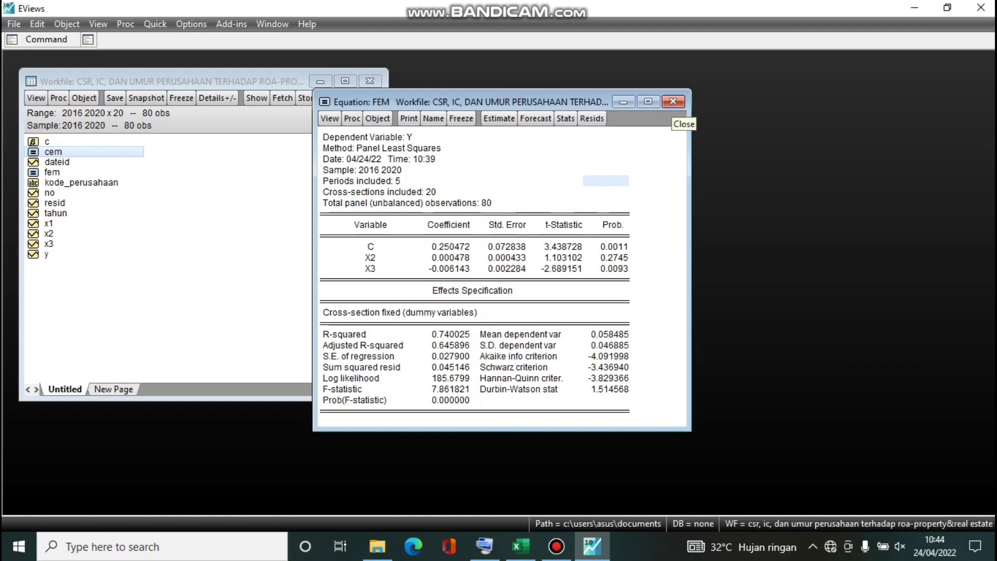
# Close the fem equation window and start closing the workfile.
pyautogui.click(673, 101)
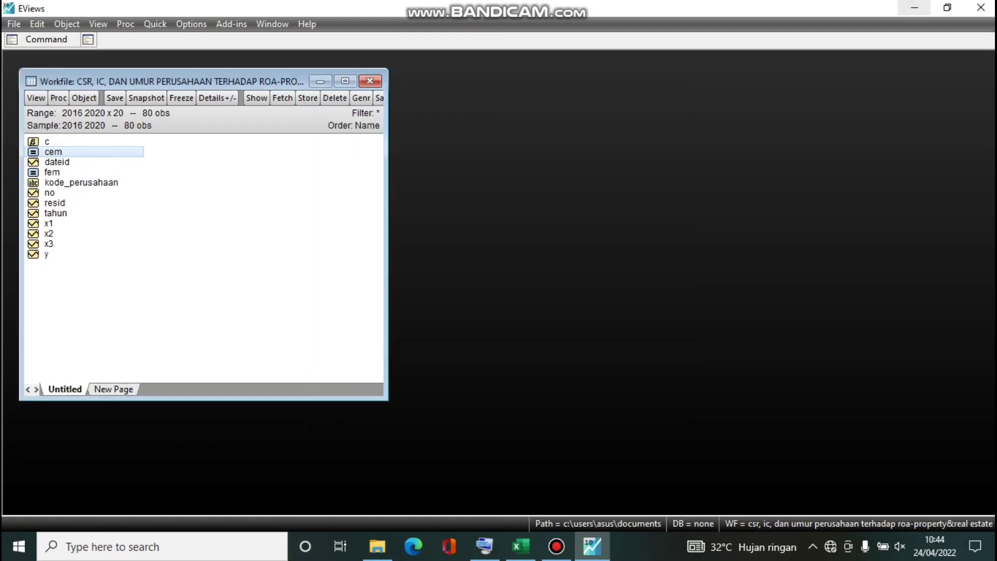
pyautogui.click(369, 80)
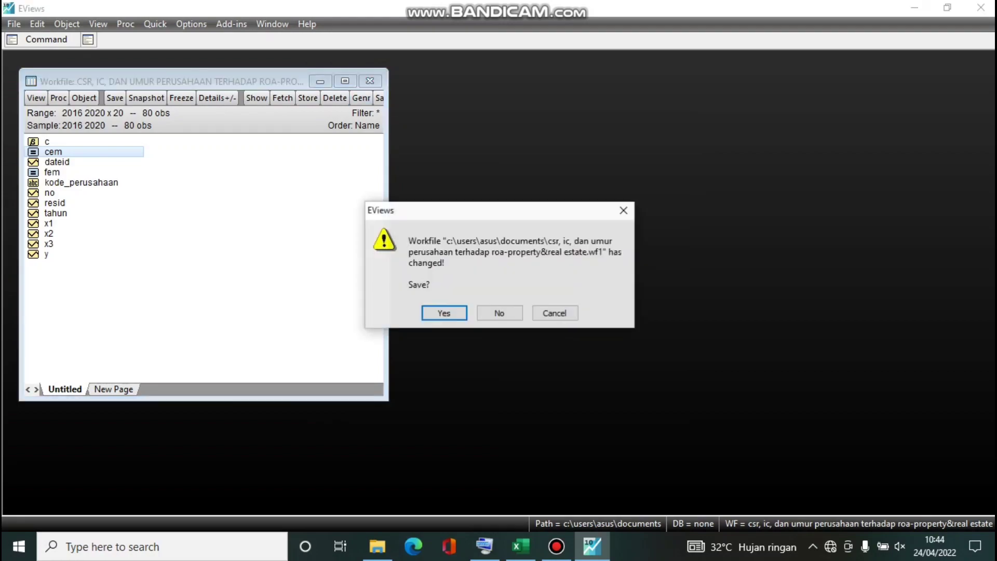